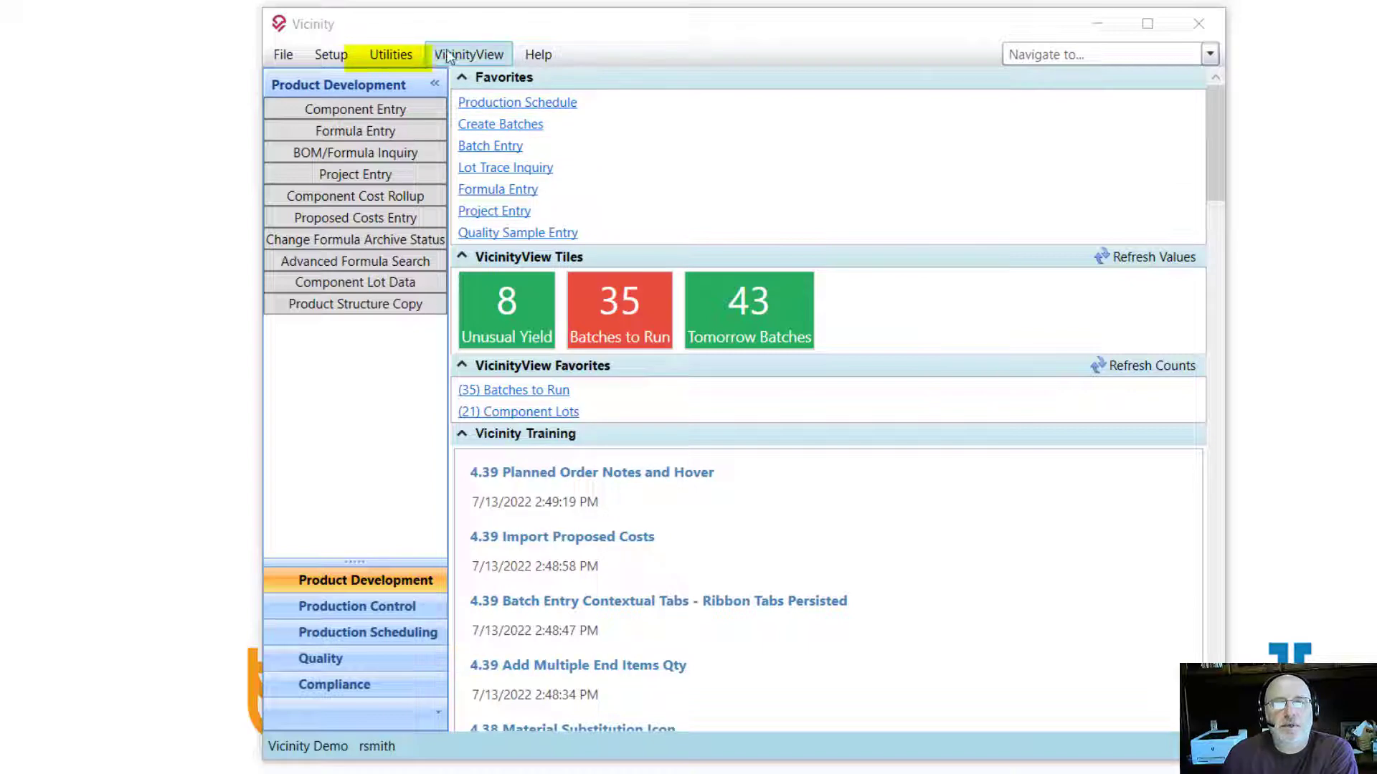
Step: Open the Utilities menu to show the Component/Formula ID Change tool and other utilities
{"action": "left_click", "coordinate": [394, 57]}
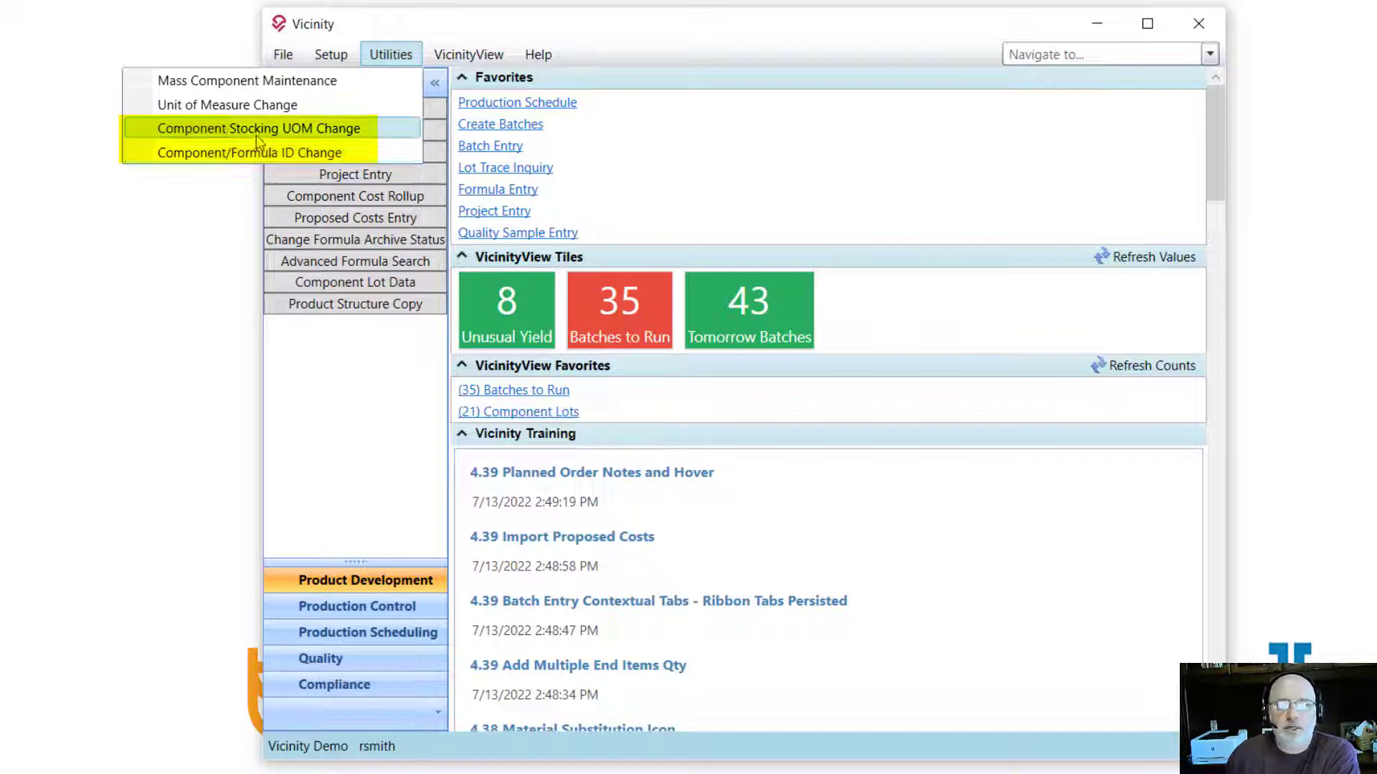
Step: Choose Component/Formula ID Change from the Utilities menu
{"action": "left_click", "coordinate": [280, 153]}
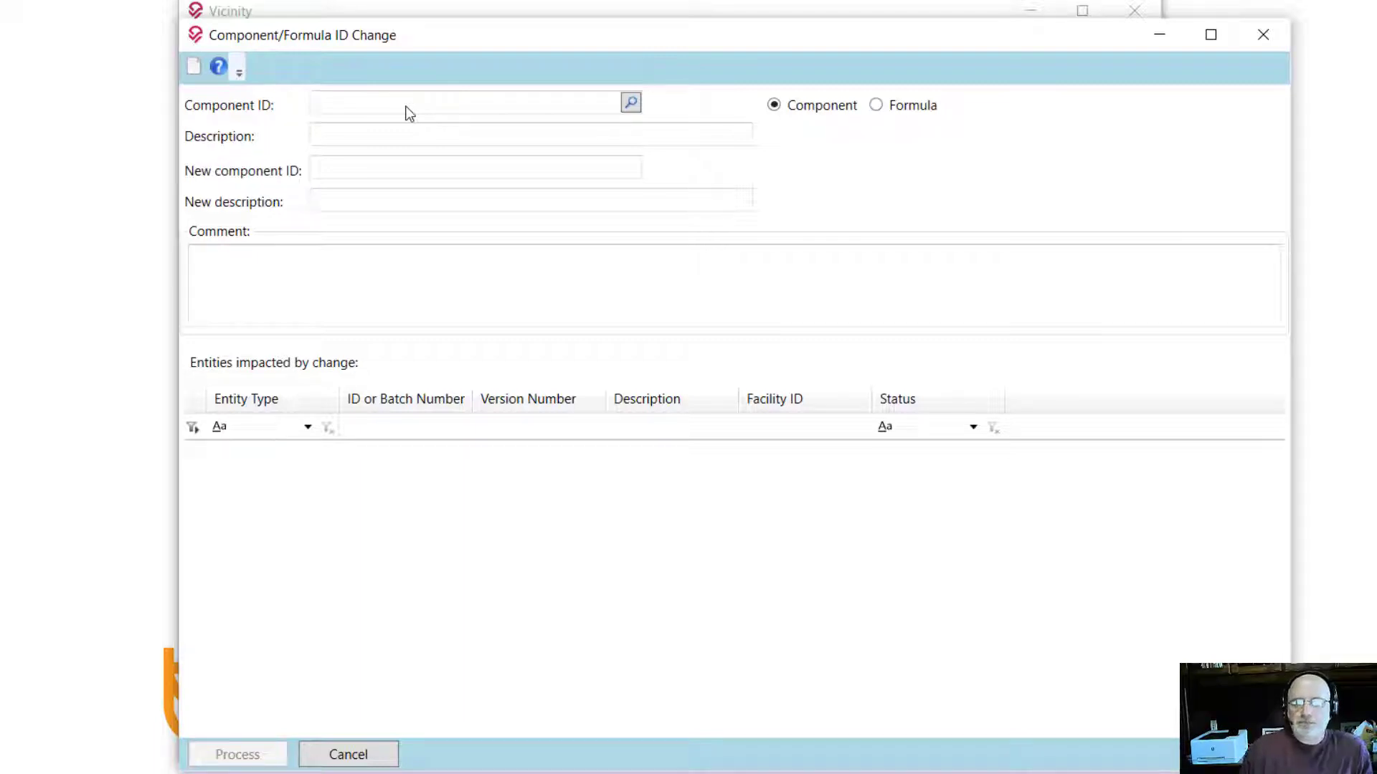
Step: Load component DC-RM02 and set its new ID to DC-RM02A with description 'DISPERSANT A'
{"action": "type", "text": "DC-RM02"}
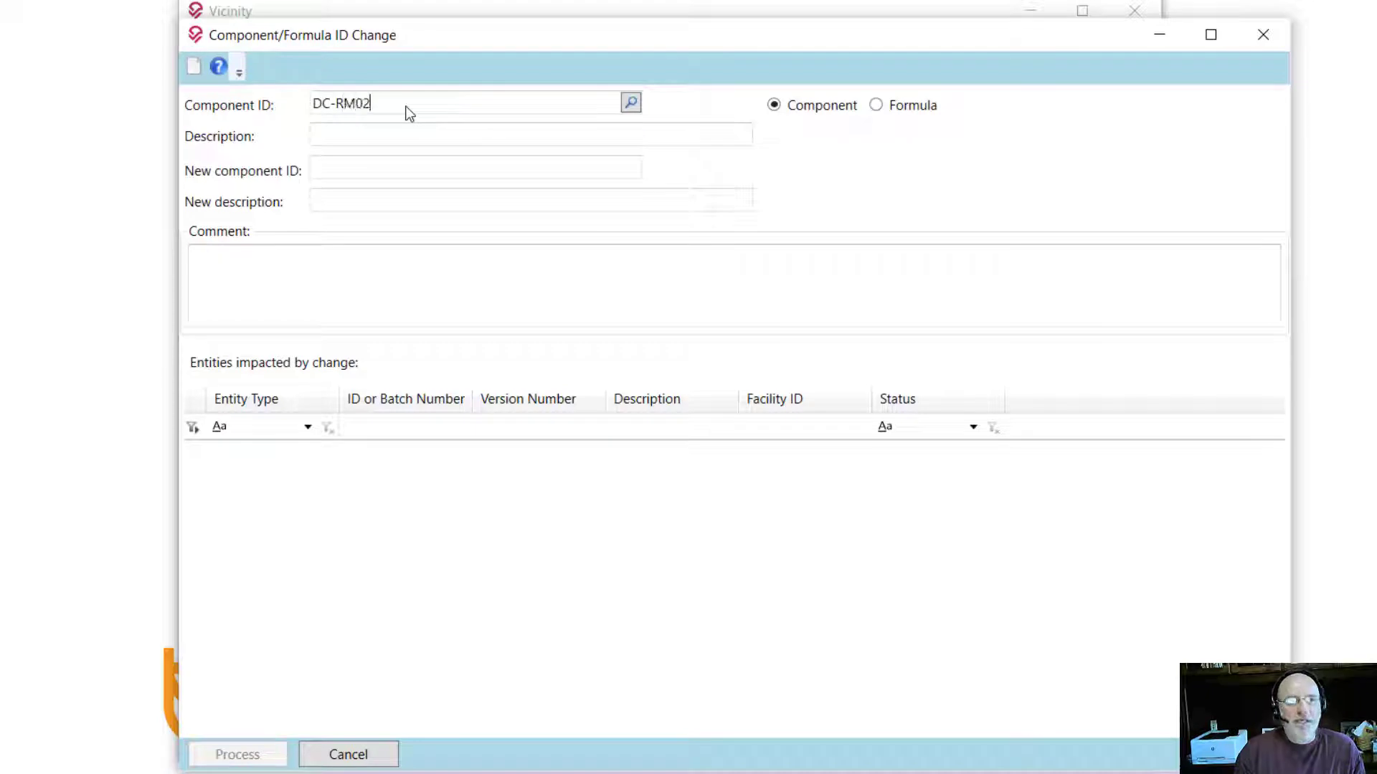
{"action": "key", "text": "Tab"}
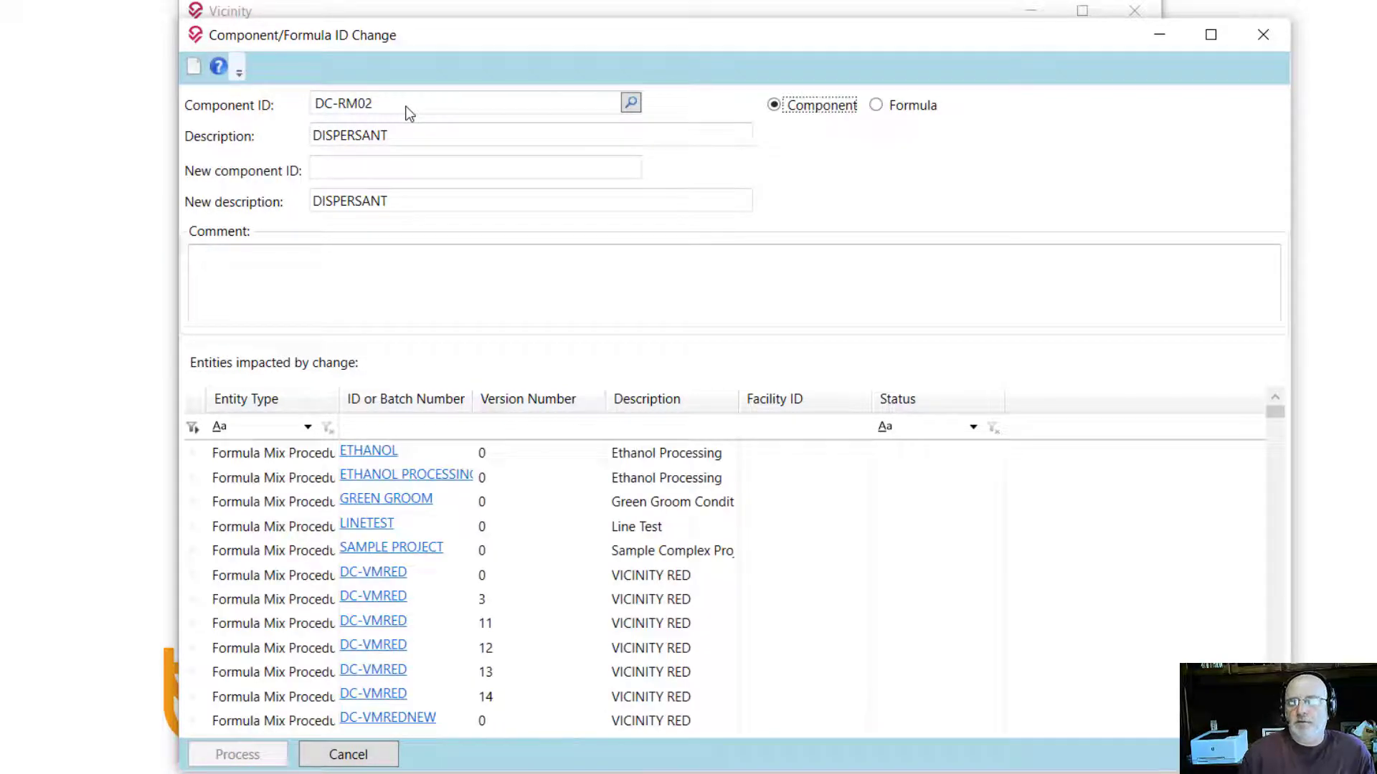
{"action": "left_click", "coordinate": [366, 171]}
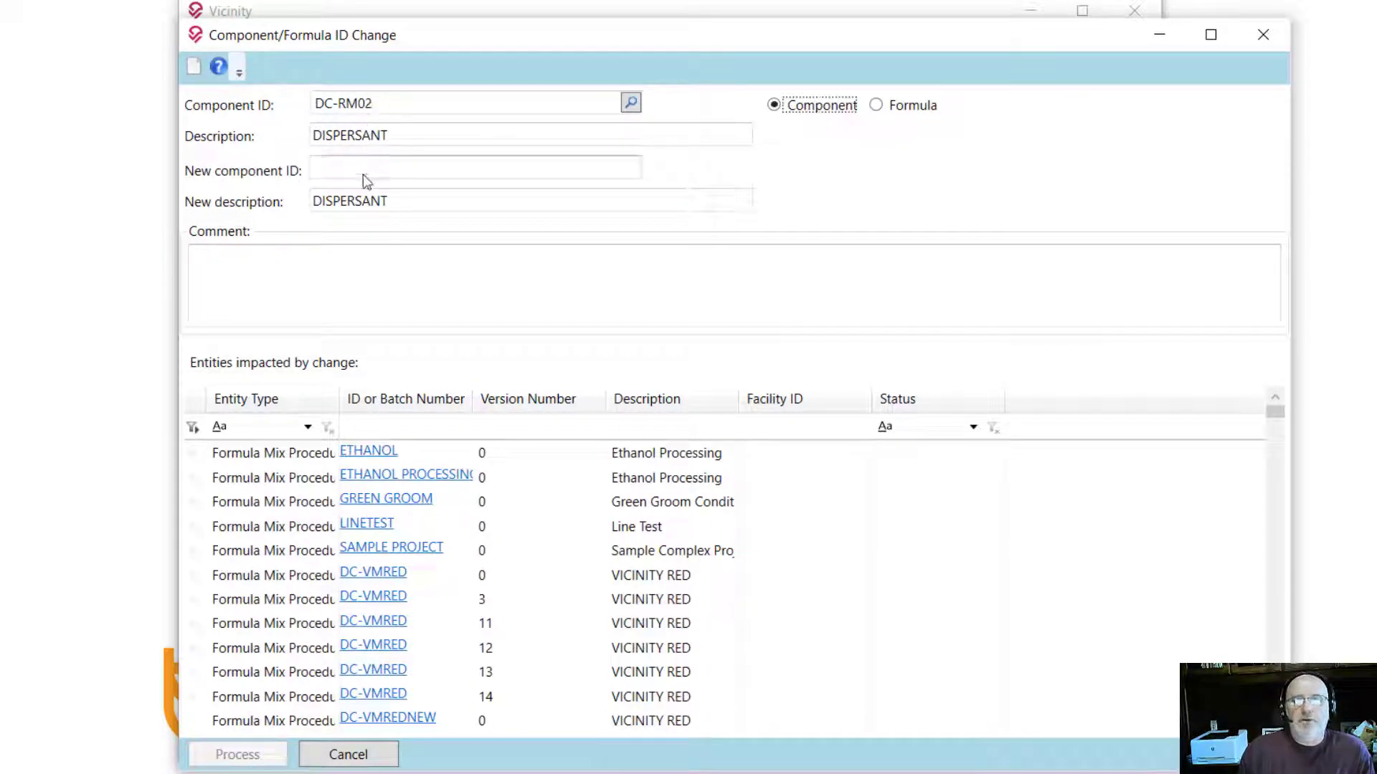
{"action": "type", "text": "DC"}
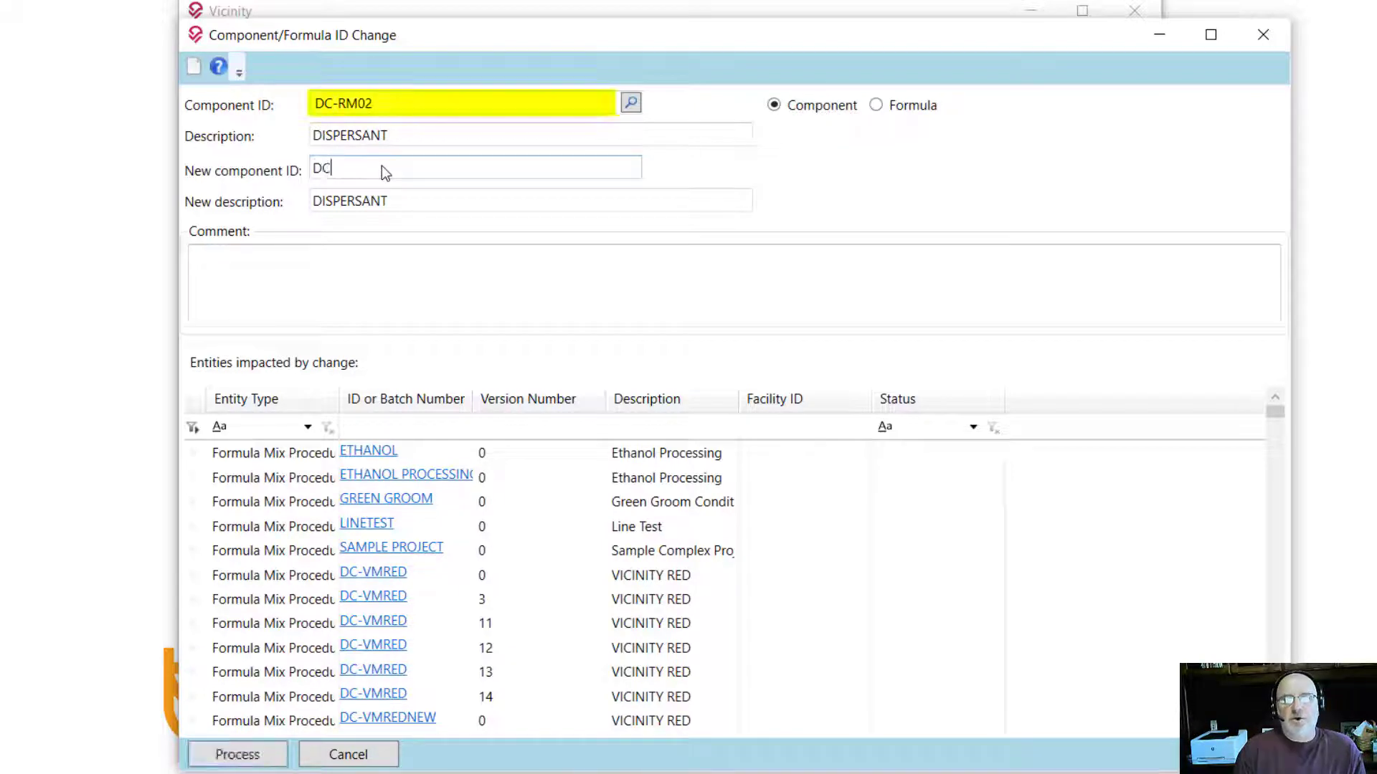
{"action": "type", "text": "-RM"}
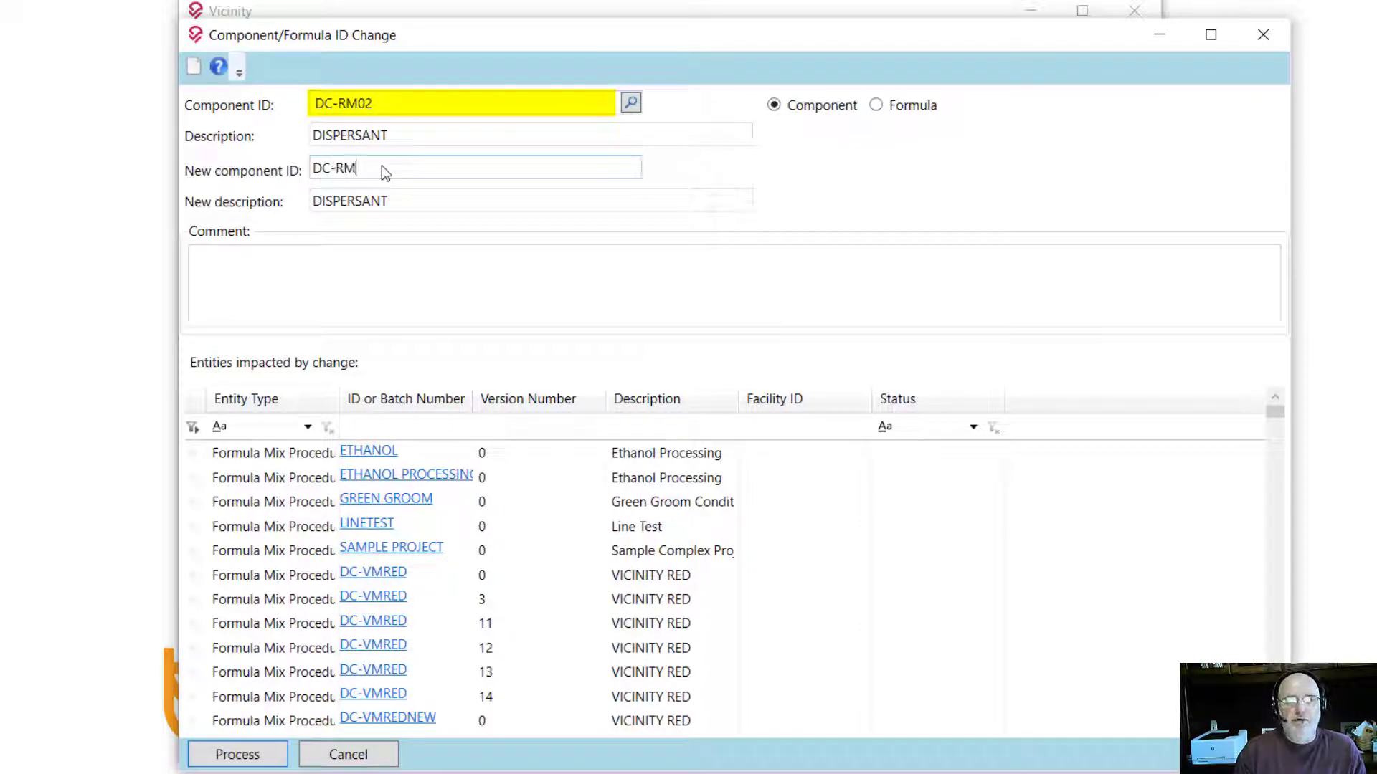
{"action": "type", "text": ")"}
{"action": "key", "text": "BackSpace"}
{"action": "type", "text": "02"}
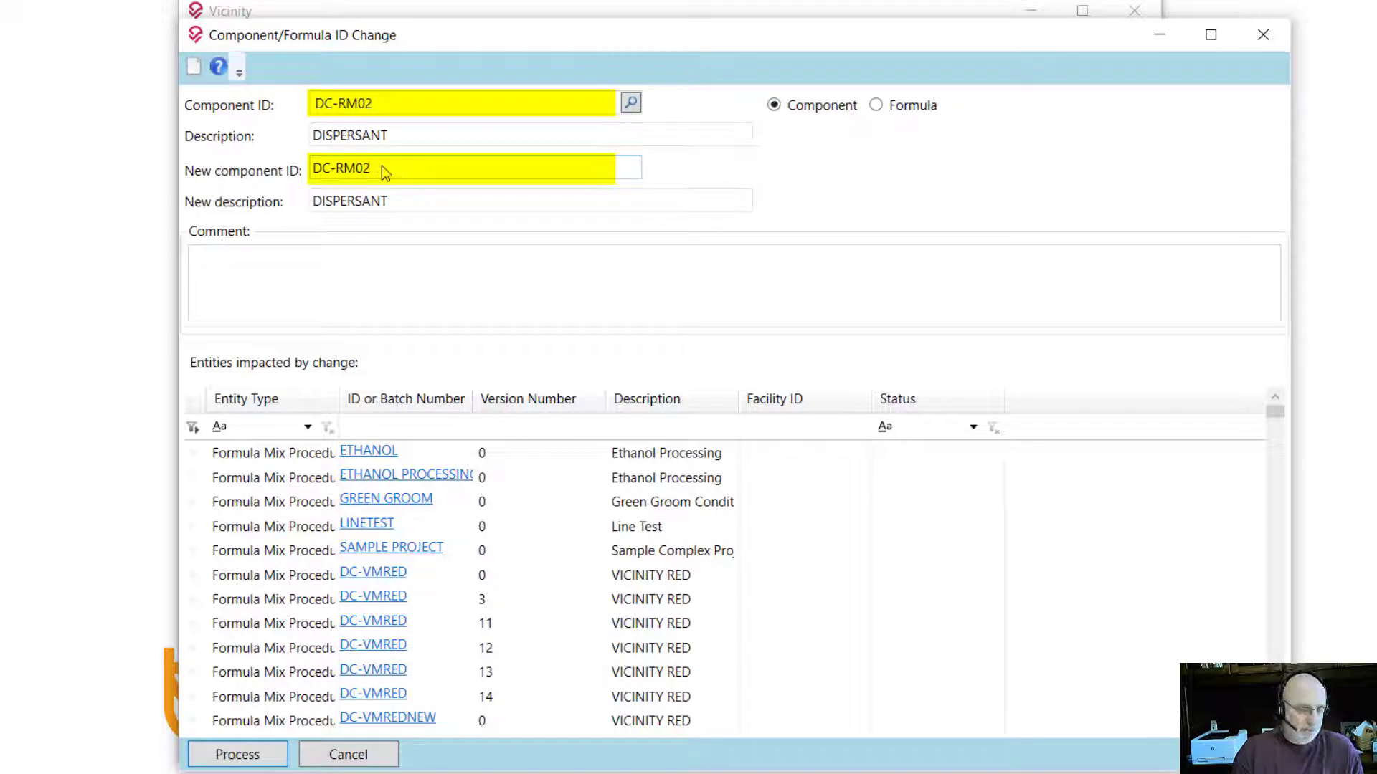
{"action": "type", "text": "A"}
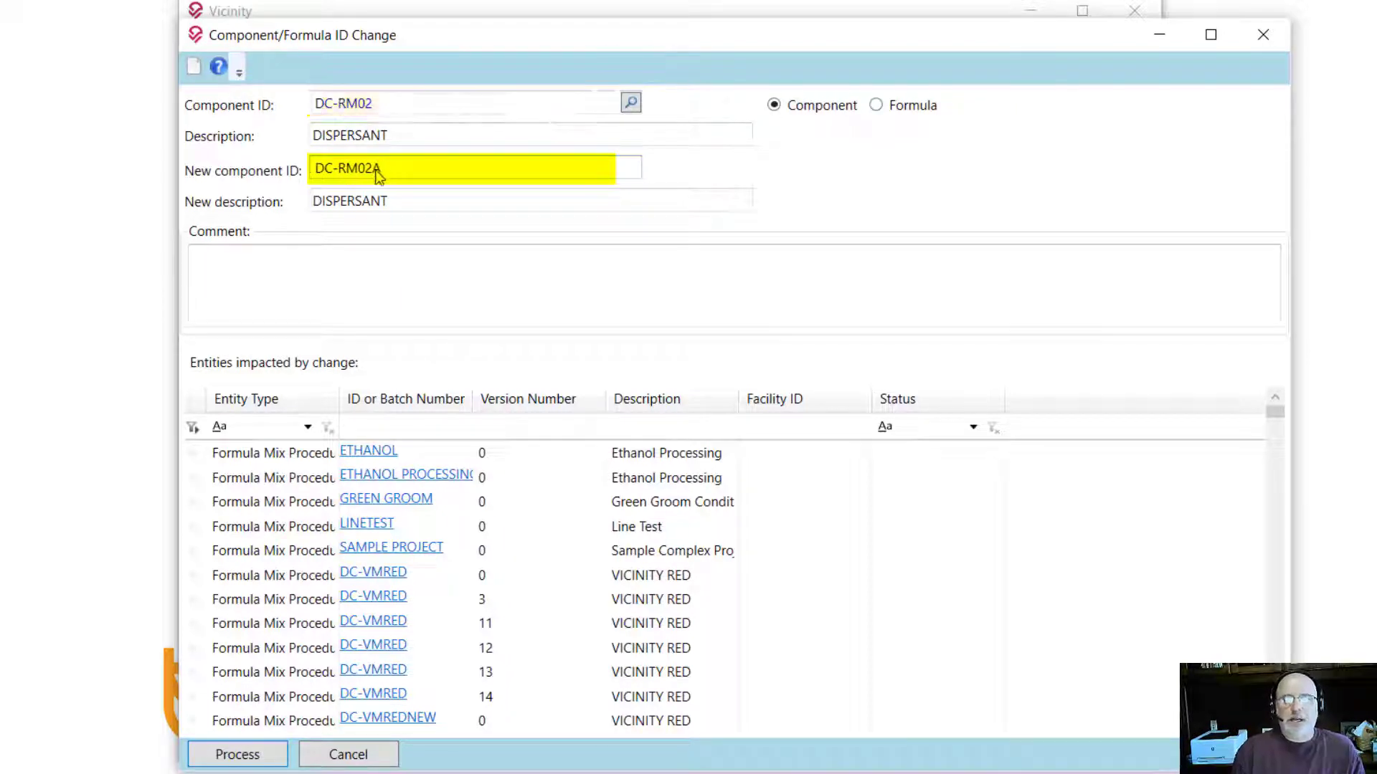
{"action": "left_click", "coordinate": [449, 198]}
{"action": "type", "text": "A"}
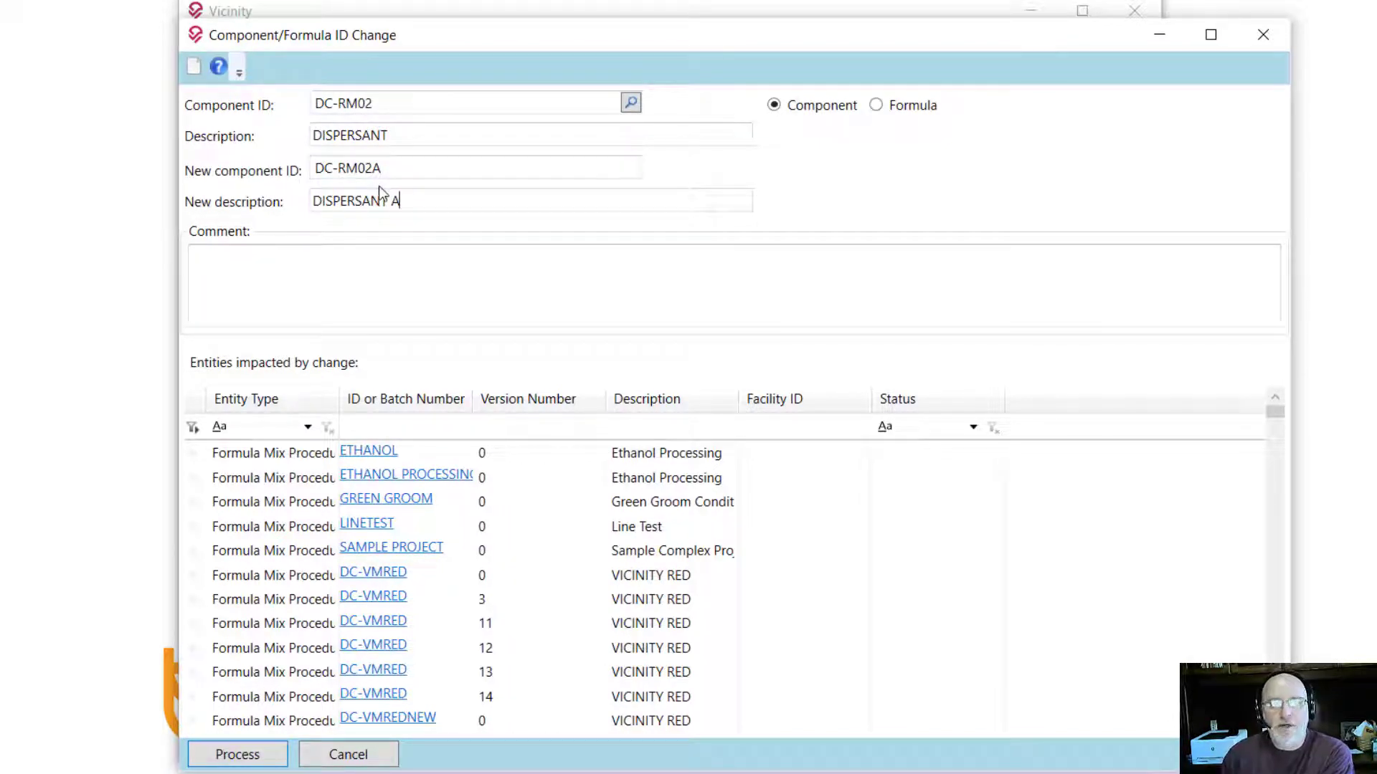
{"action": "left_click", "coordinate": [417, 197]}
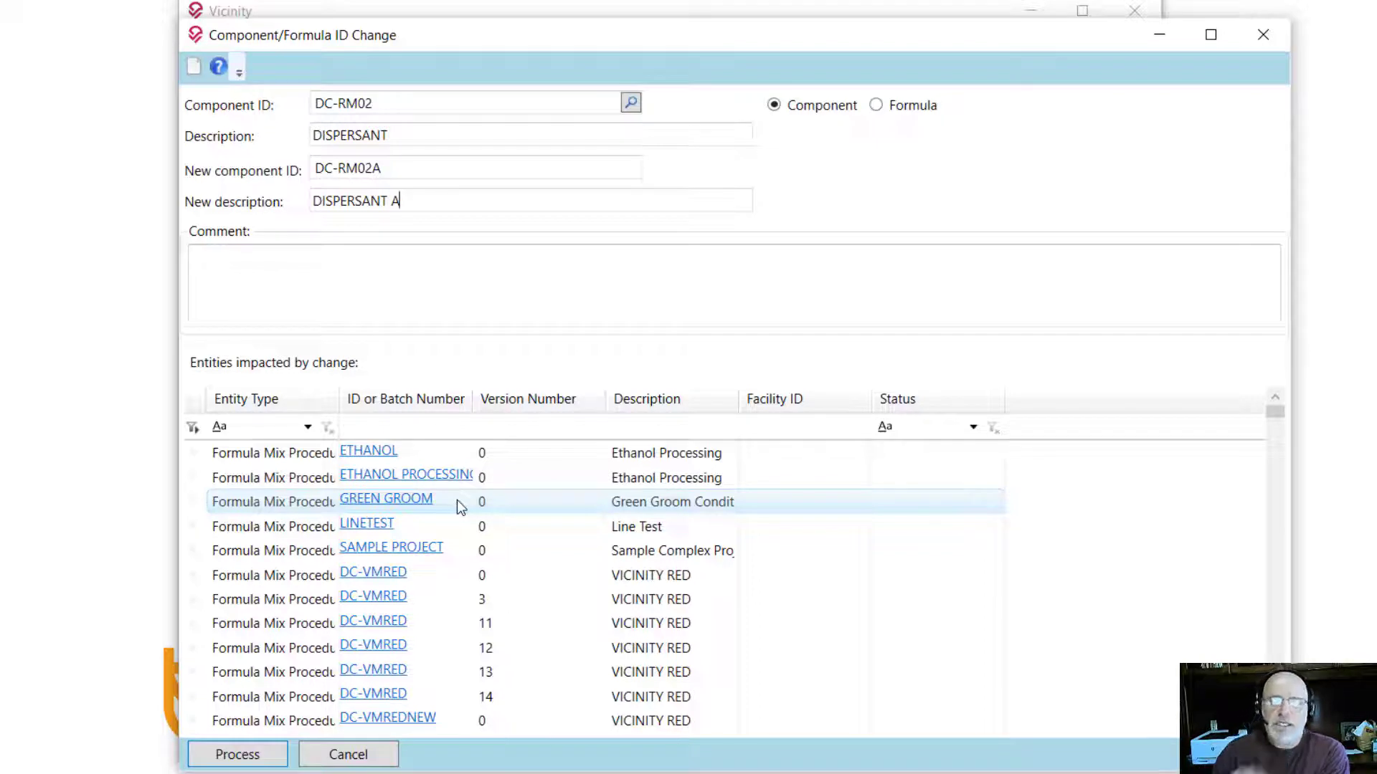
Step: Filter the impacted entities grid by Entity Type to Batch Procedure only
{"action": "left_click", "coordinate": [307, 428]}
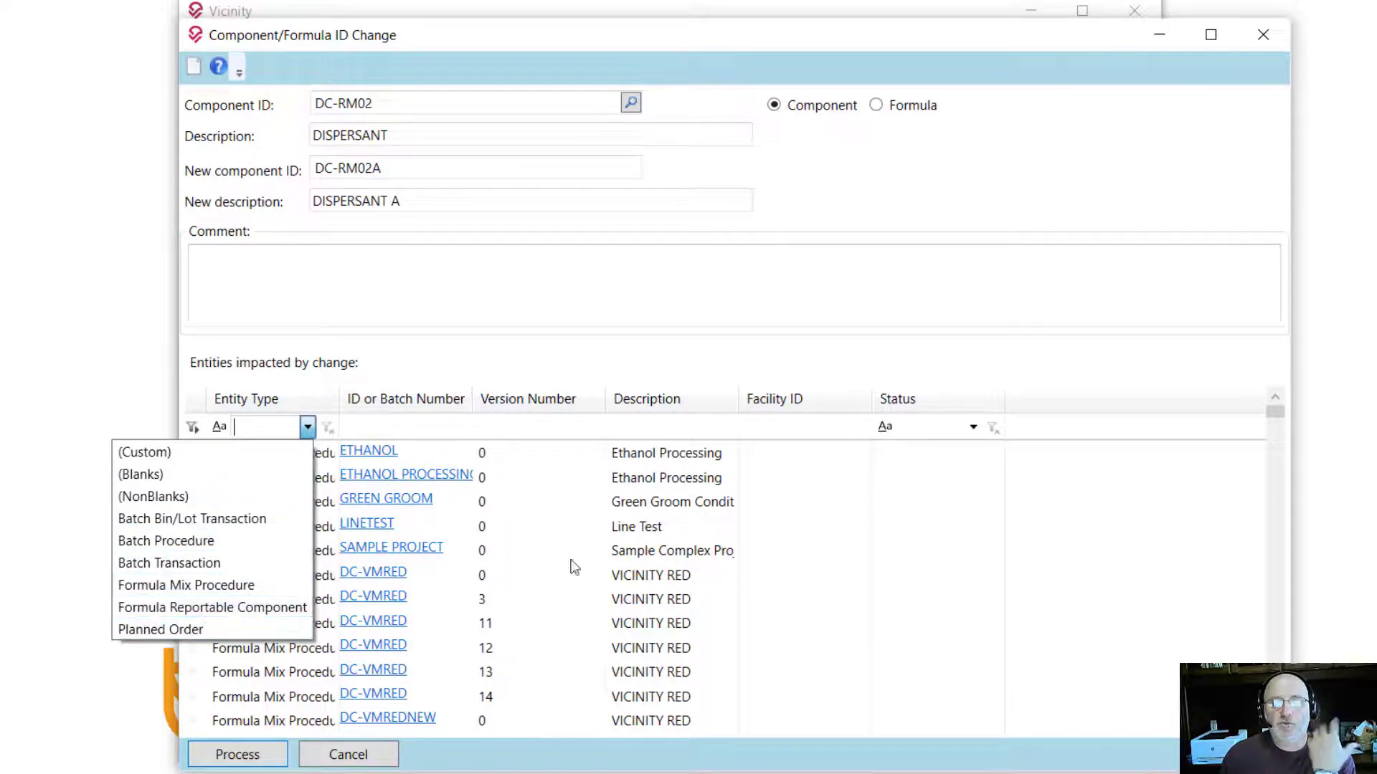
{"action": "left_click", "coordinate": [1129, 398]}
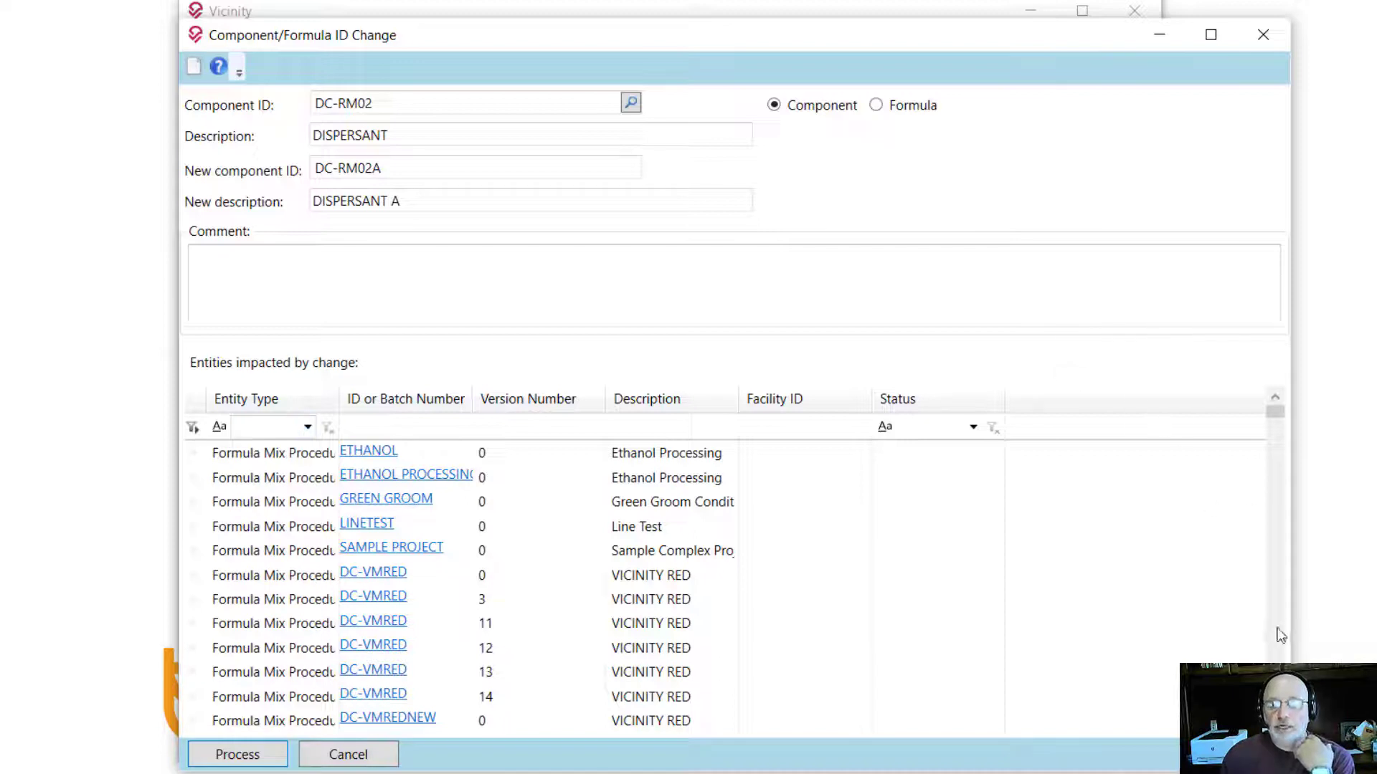
{"action": "scroll", "coordinate": [1284, 640], "scroll_direction": "down", "scroll_amount": 4}
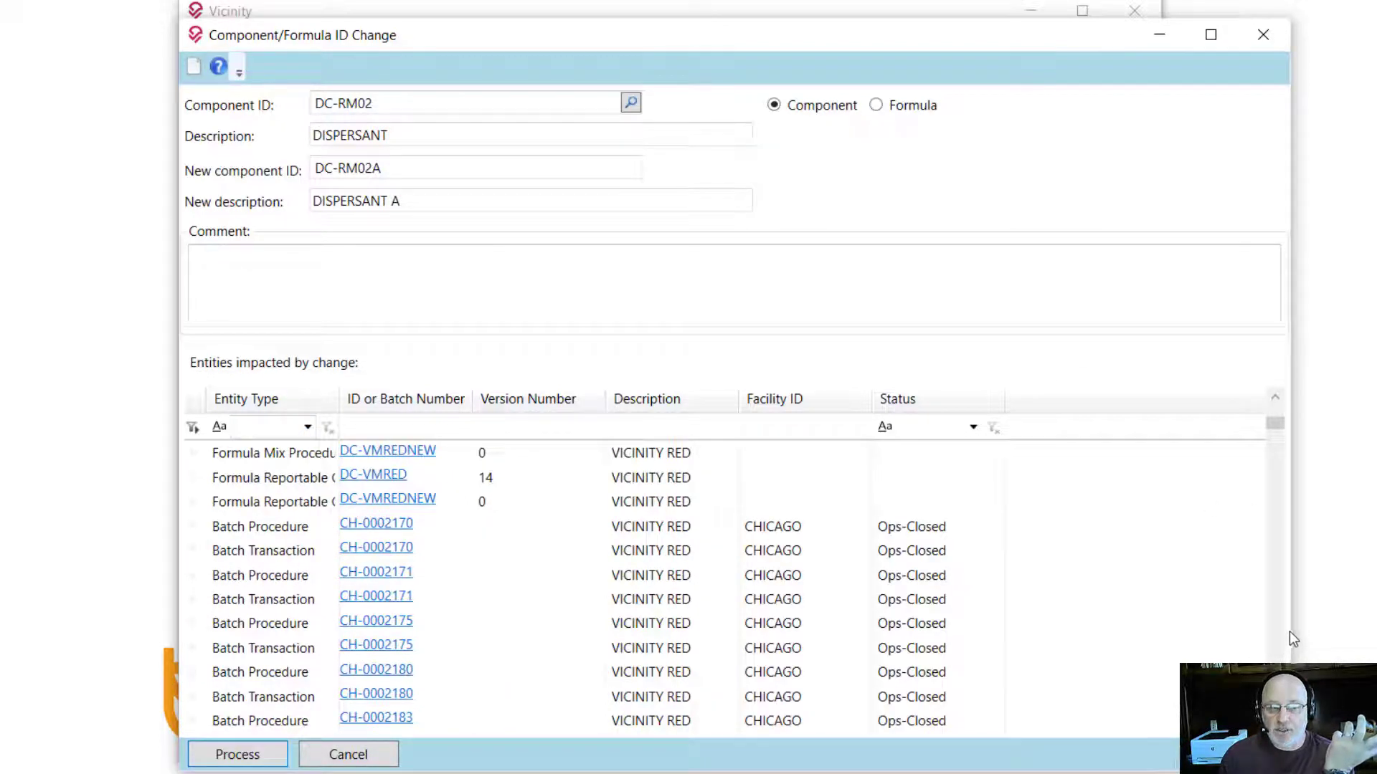
{"action": "mouse_move", "coordinate": [1283, 425]}
{"action": "left_mouse_down"}
{"action": "mouse_move", "coordinate": [1279, 526]}
{"action": "mouse_move", "coordinate": [1278, 413]}
{"action": "left_mouse_up"}
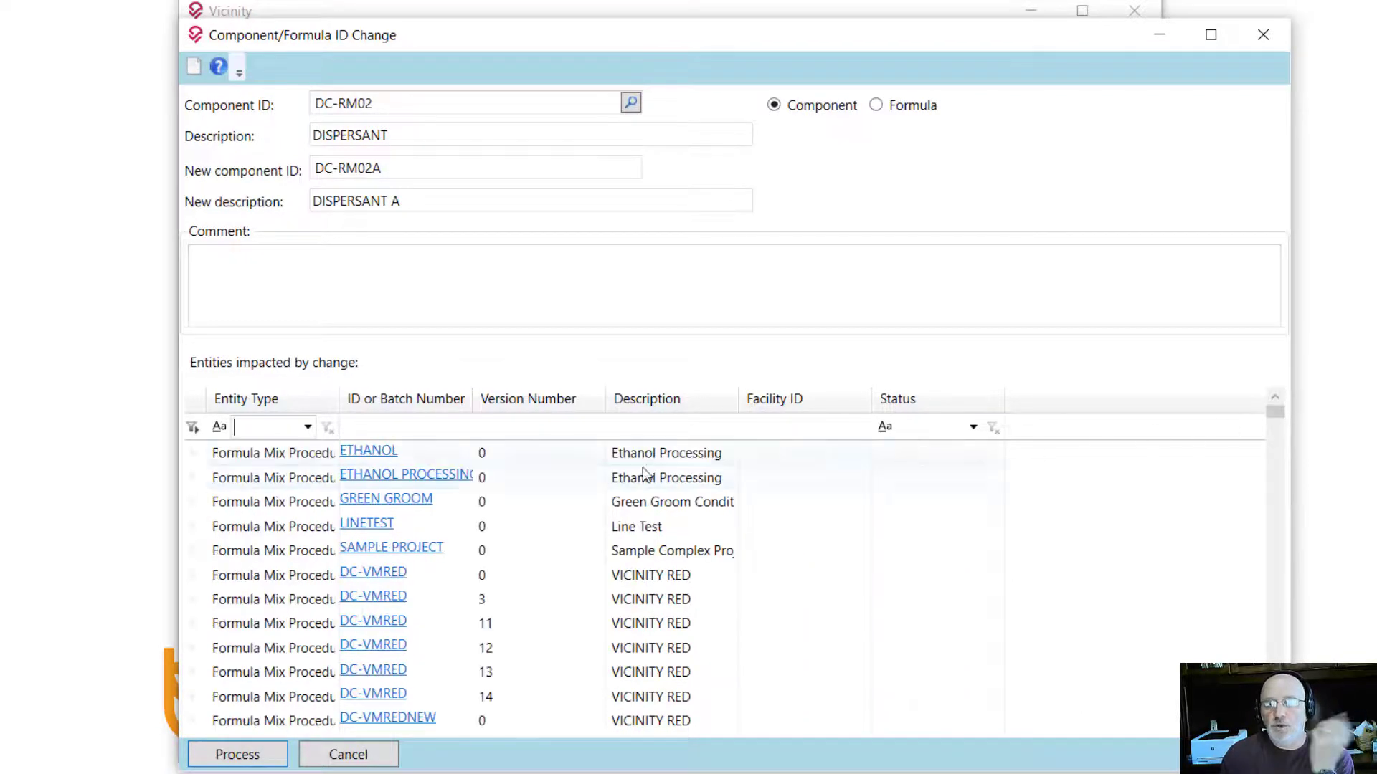
{"action": "left_click", "coordinate": [308, 427]}
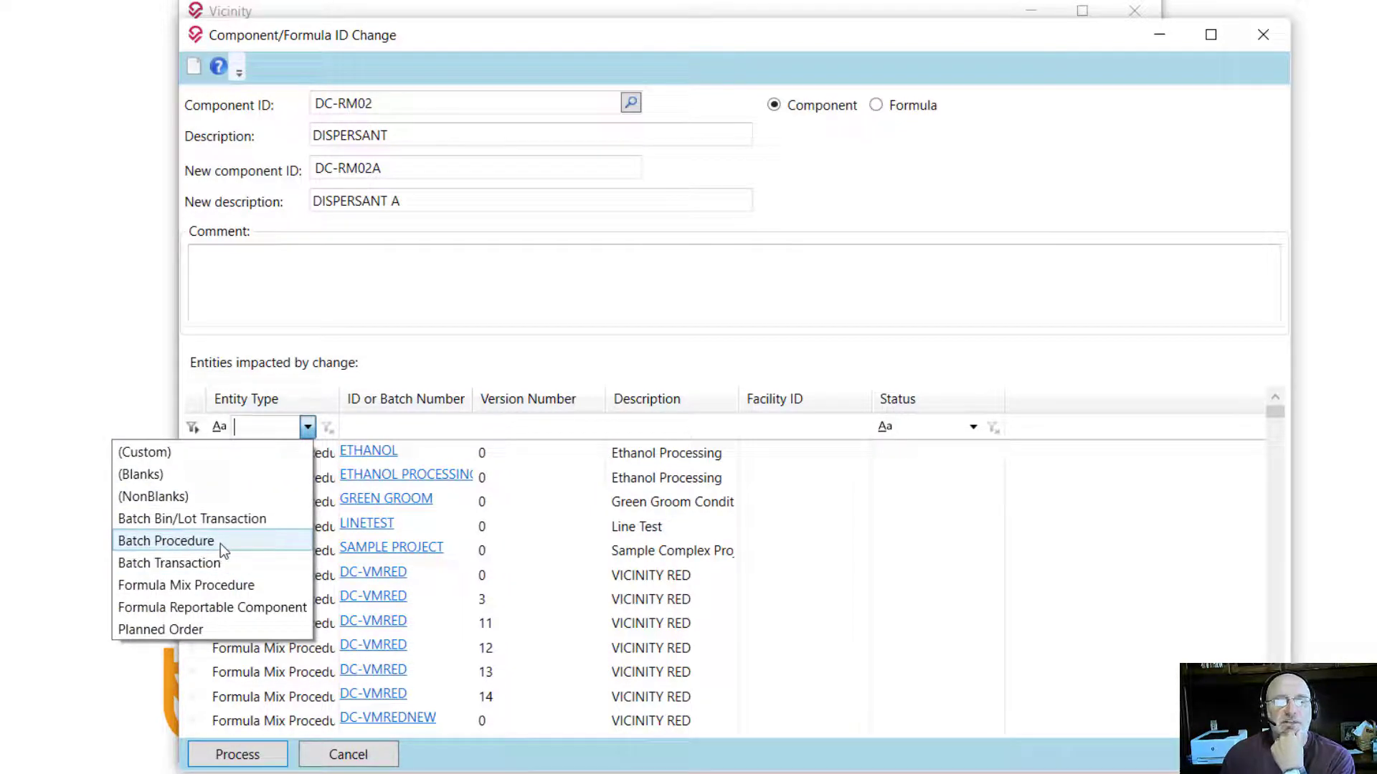
{"action": "left_click", "coordinate": [221, 543]}
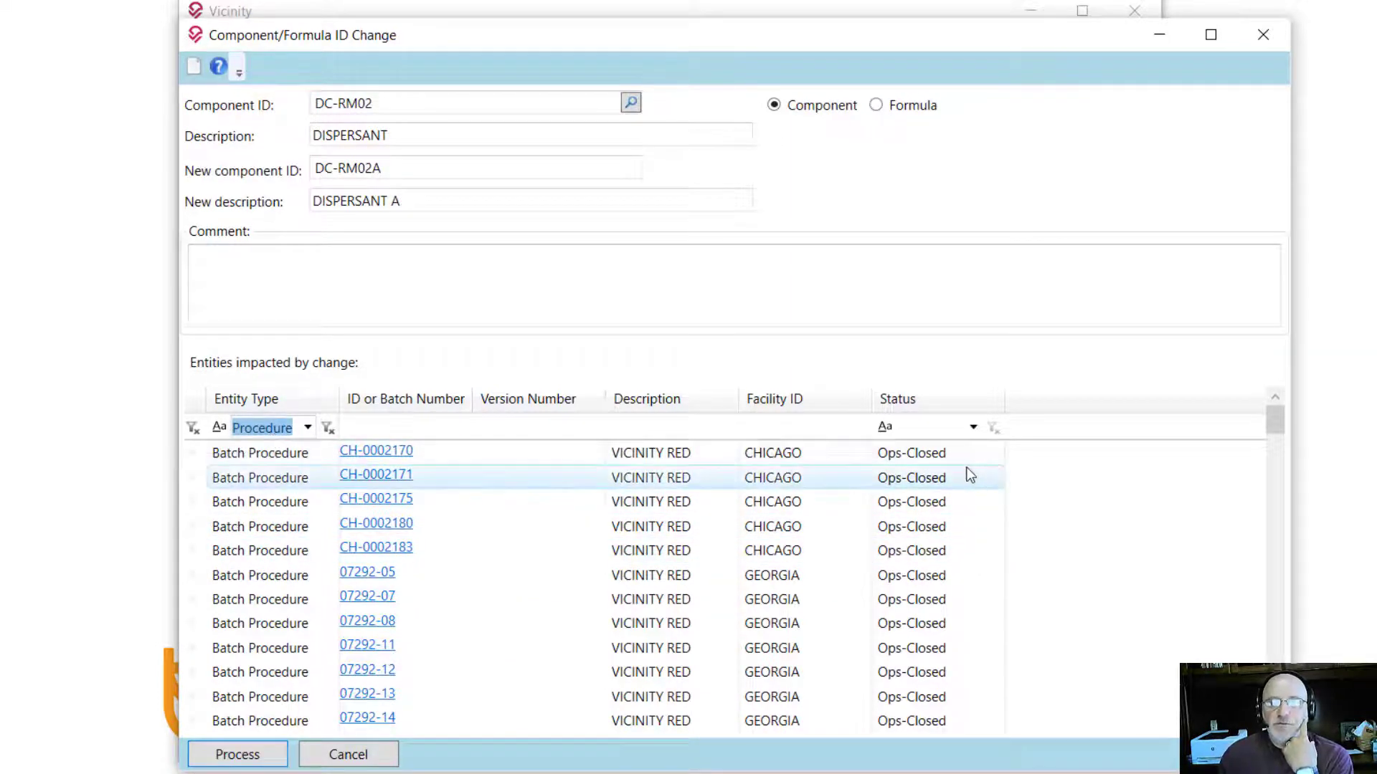
Step: Filter the batch procedures by Status to show only Released ones
{"action": "left_click", "coordinate": [973, 428]}
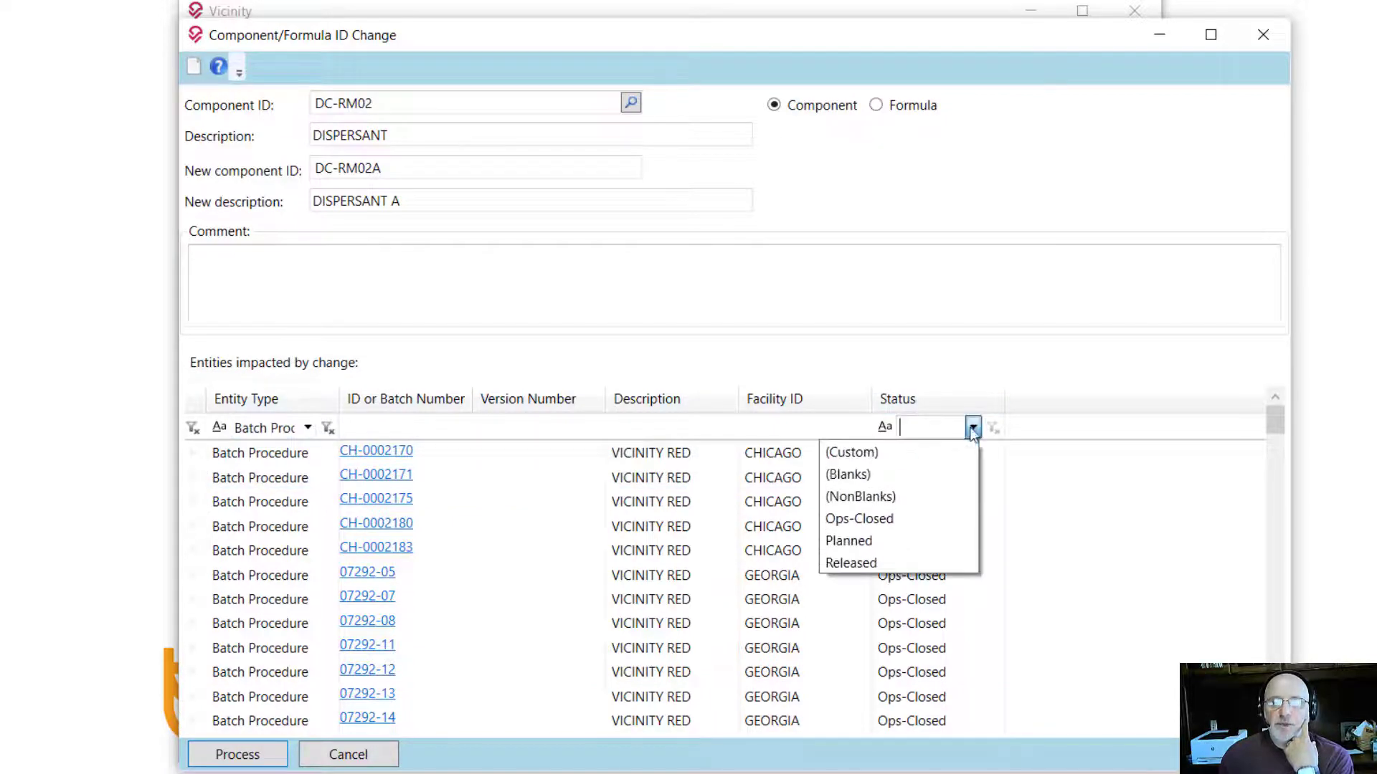
{"action": "key", "text": "Escape"}
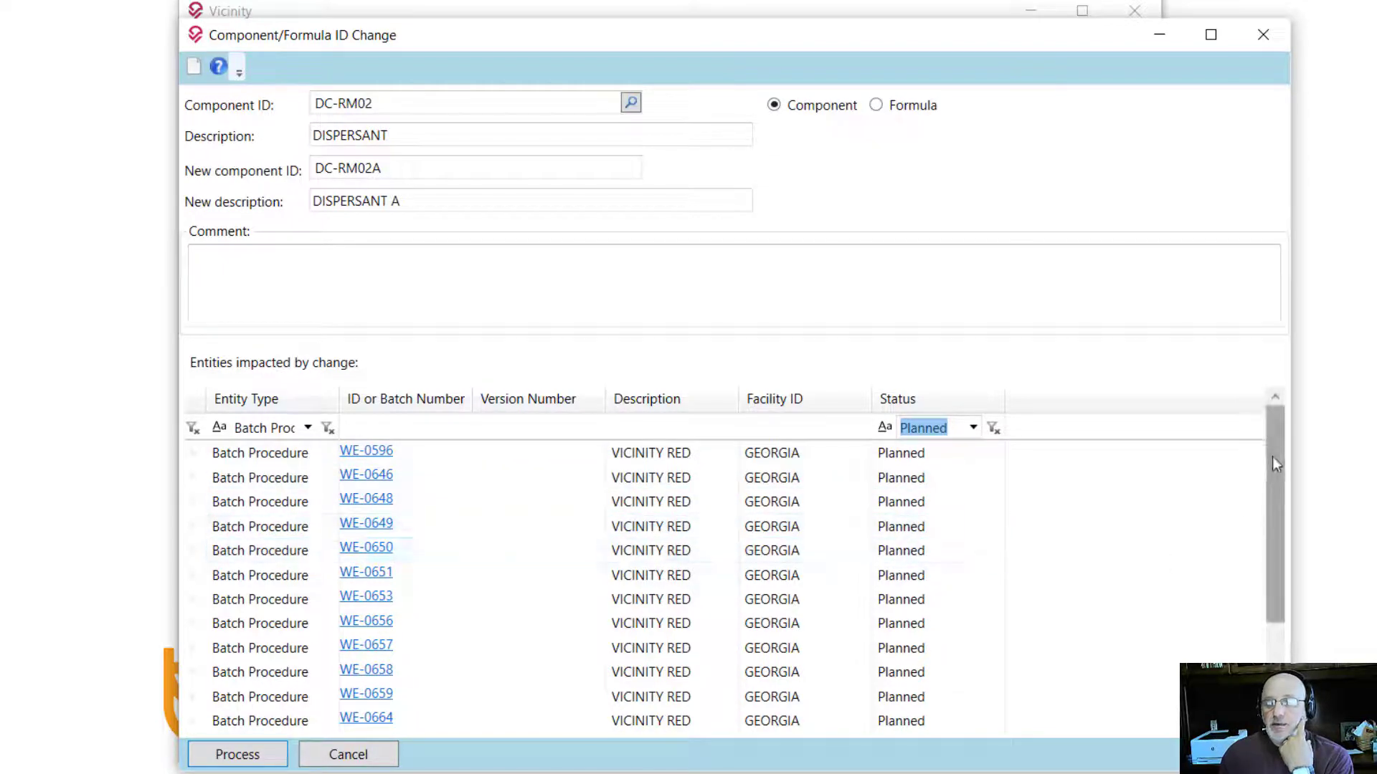
{"action": "left_click_drag", "start_coordinate": [1272, 456], "coordinate": [1267, 489]}
{"action": "left_click", "coordinate": [973, 427]}
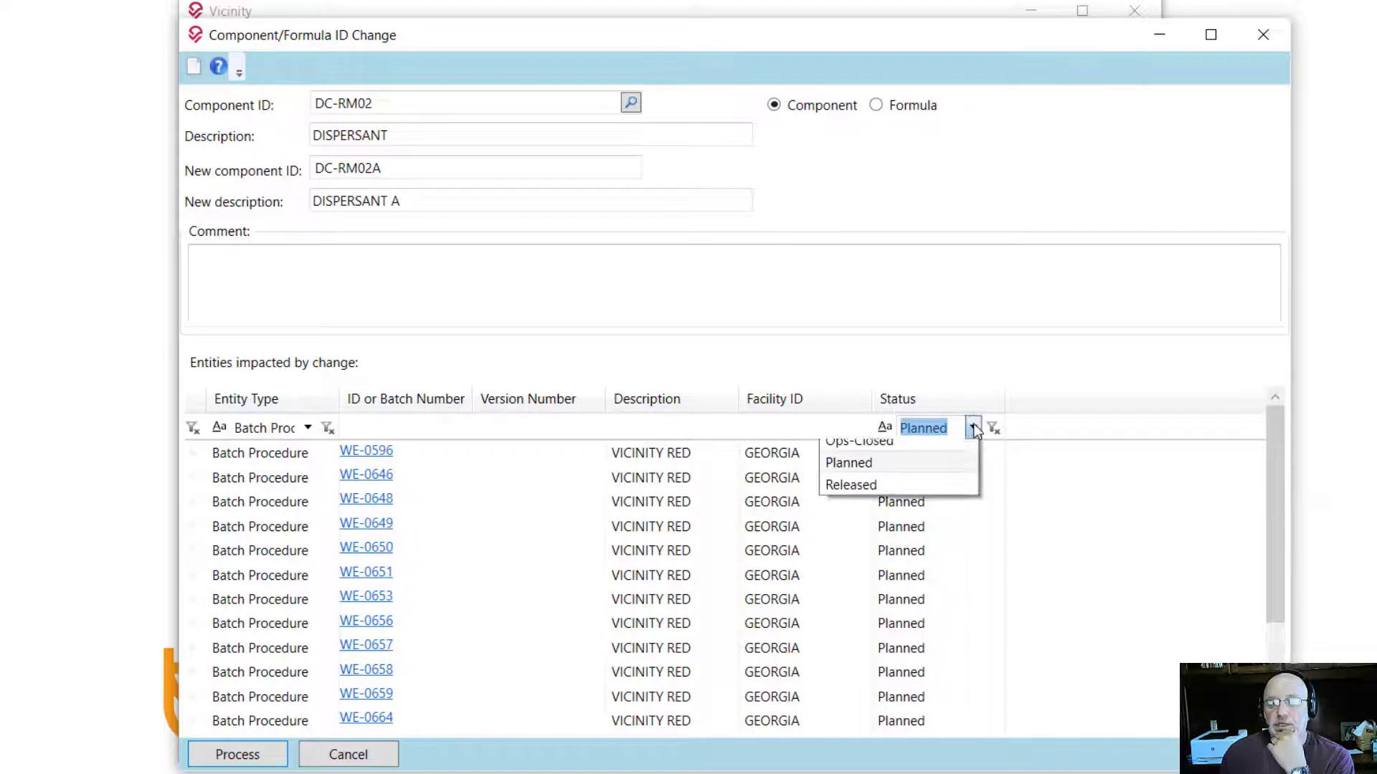
{"action": "left_click", "coordinate": [869, 564]}
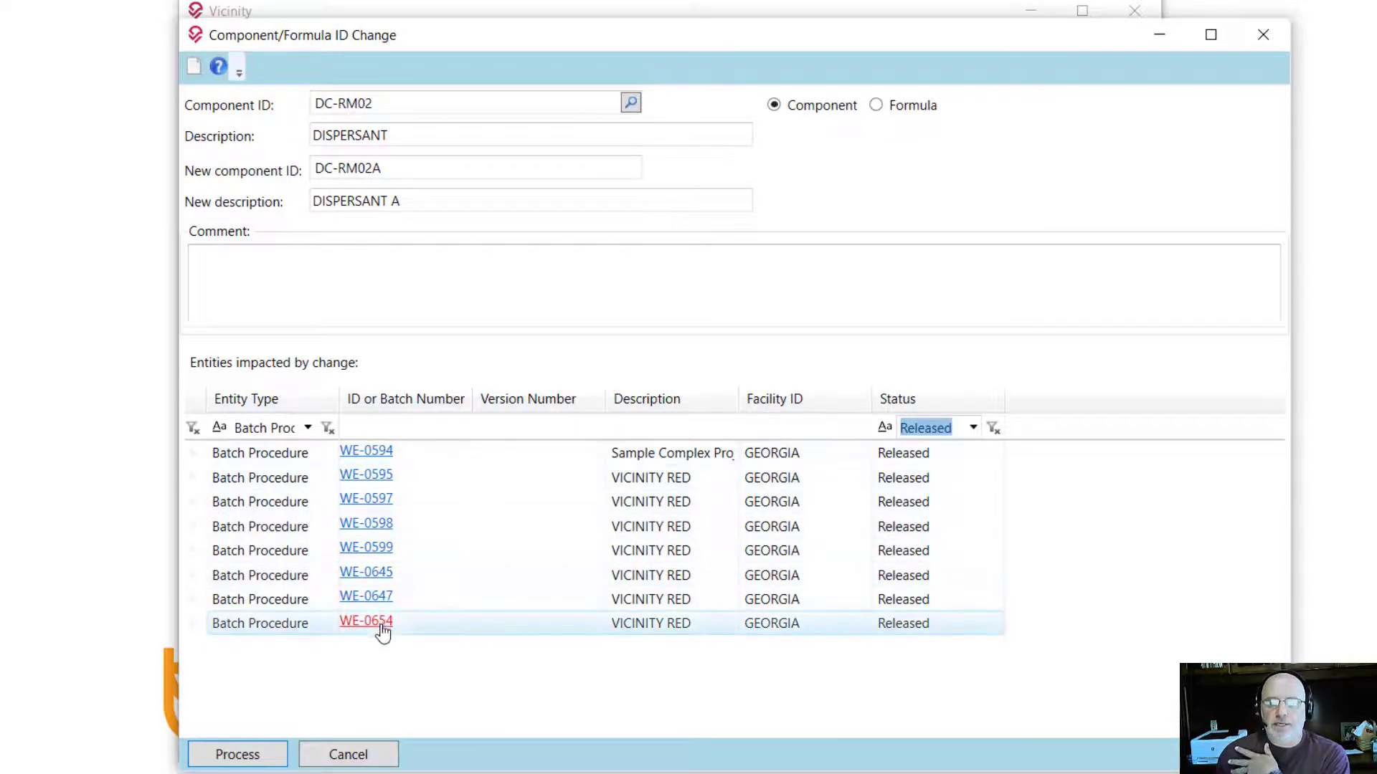
{"action": "left_click", "coordinate": [383, 504]}
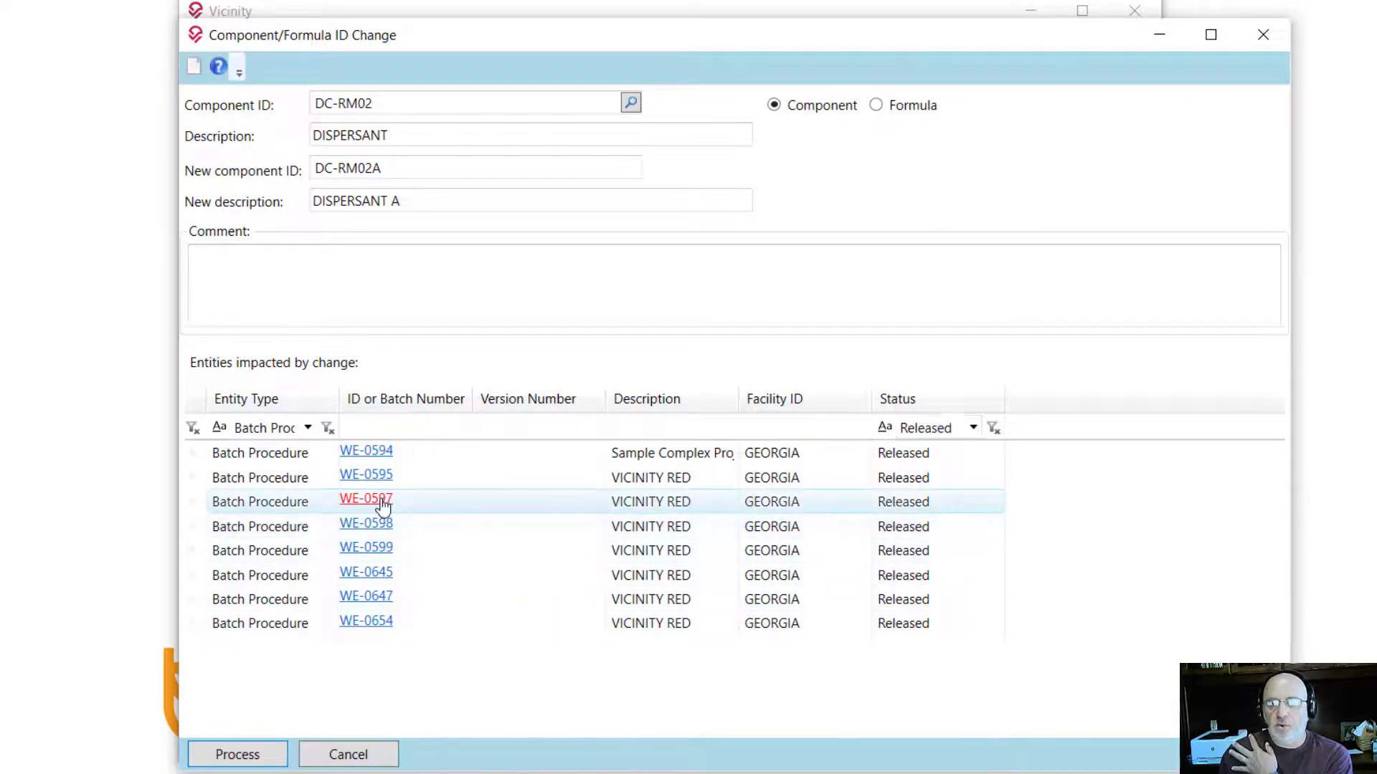
{"action": "left_click", "coordinate": [388, 504]}
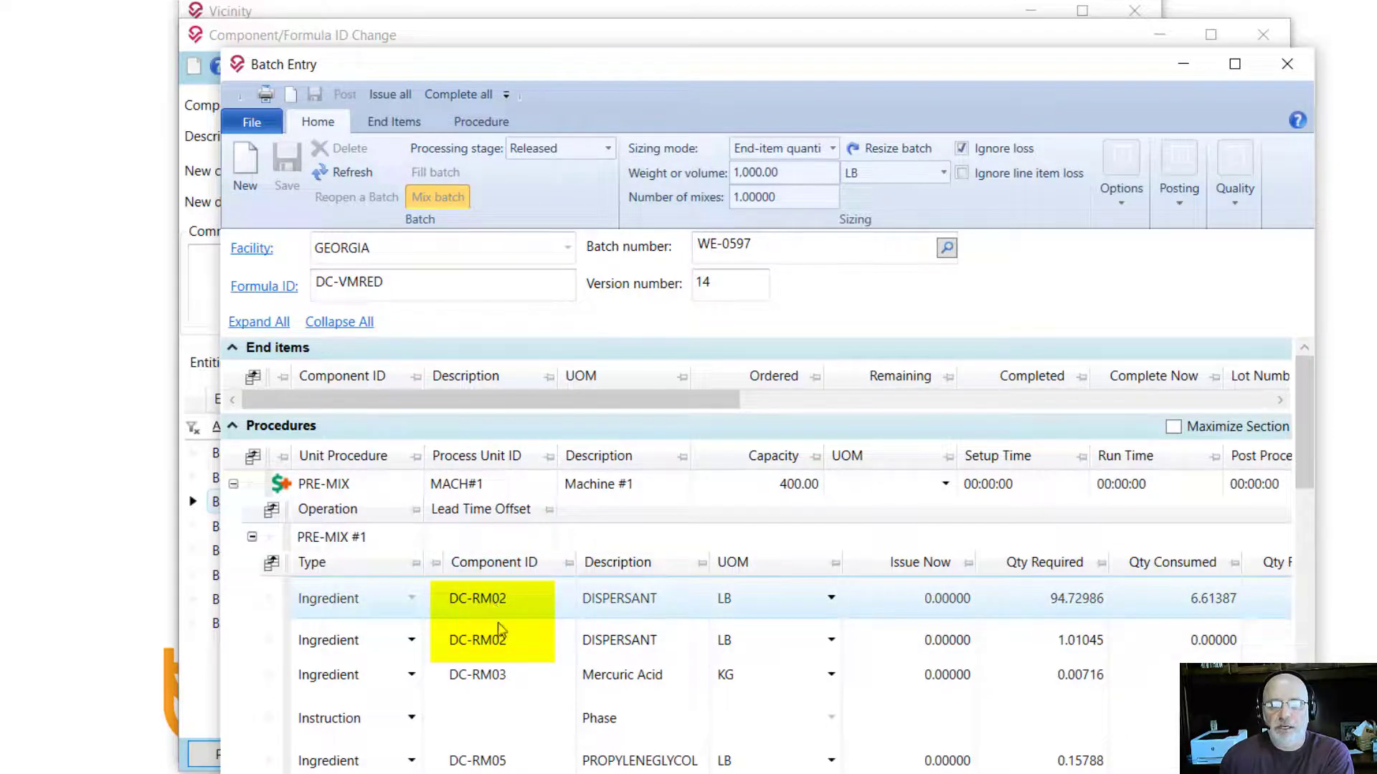
{"action": "left_click", "coordinate": [506, 640]}
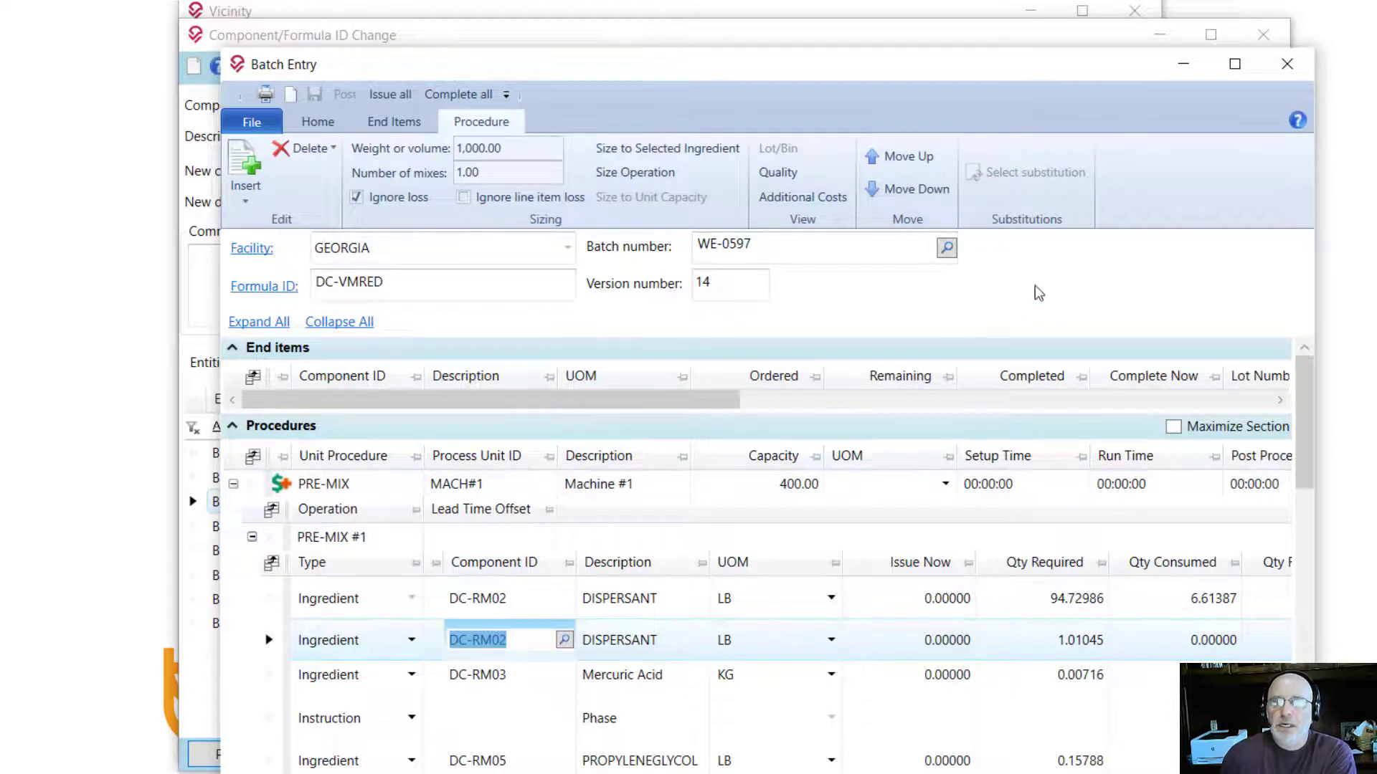
{"action": "left_click", "coordinate": [1287, 63]}
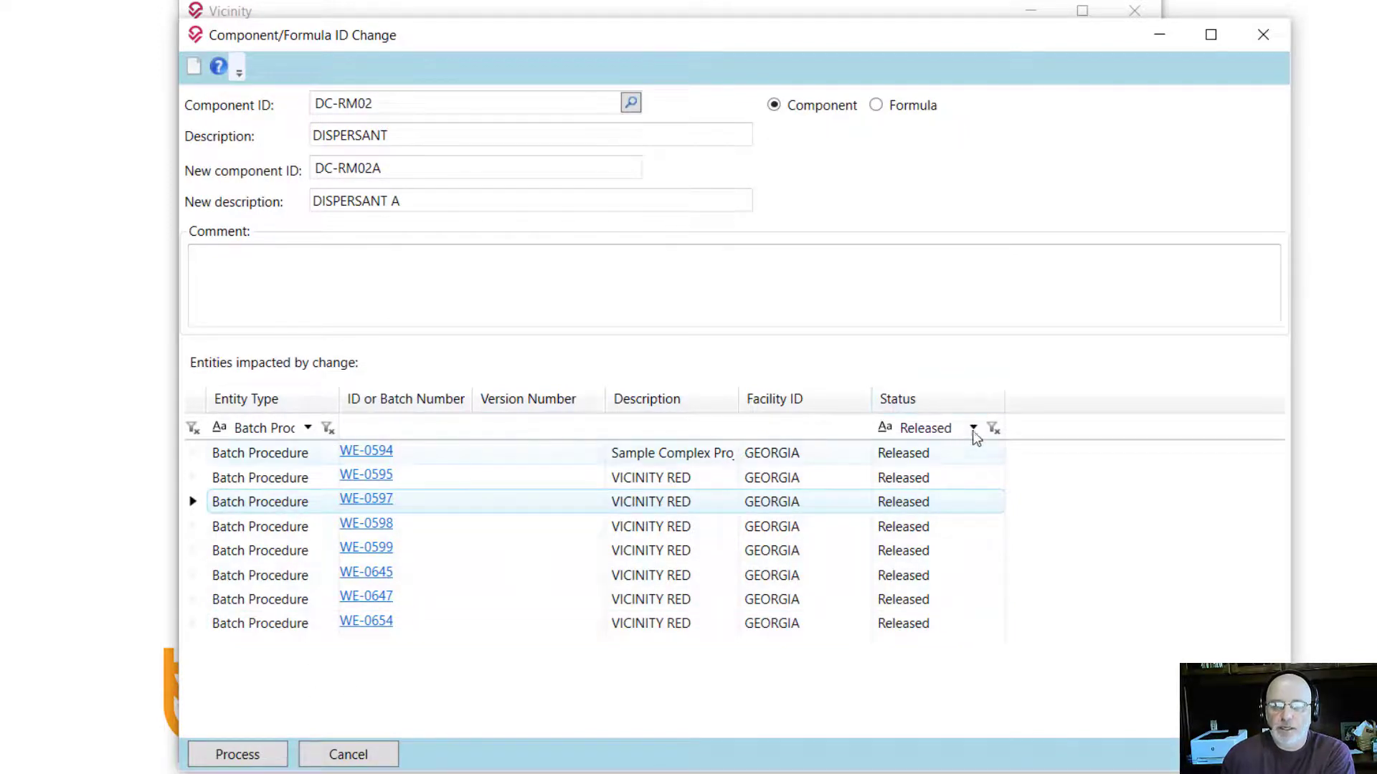
Step: Remove the Released status and Batch Procedure entity type filters from the grid
{"action": "left_click", "coordinate": [993, 428]}
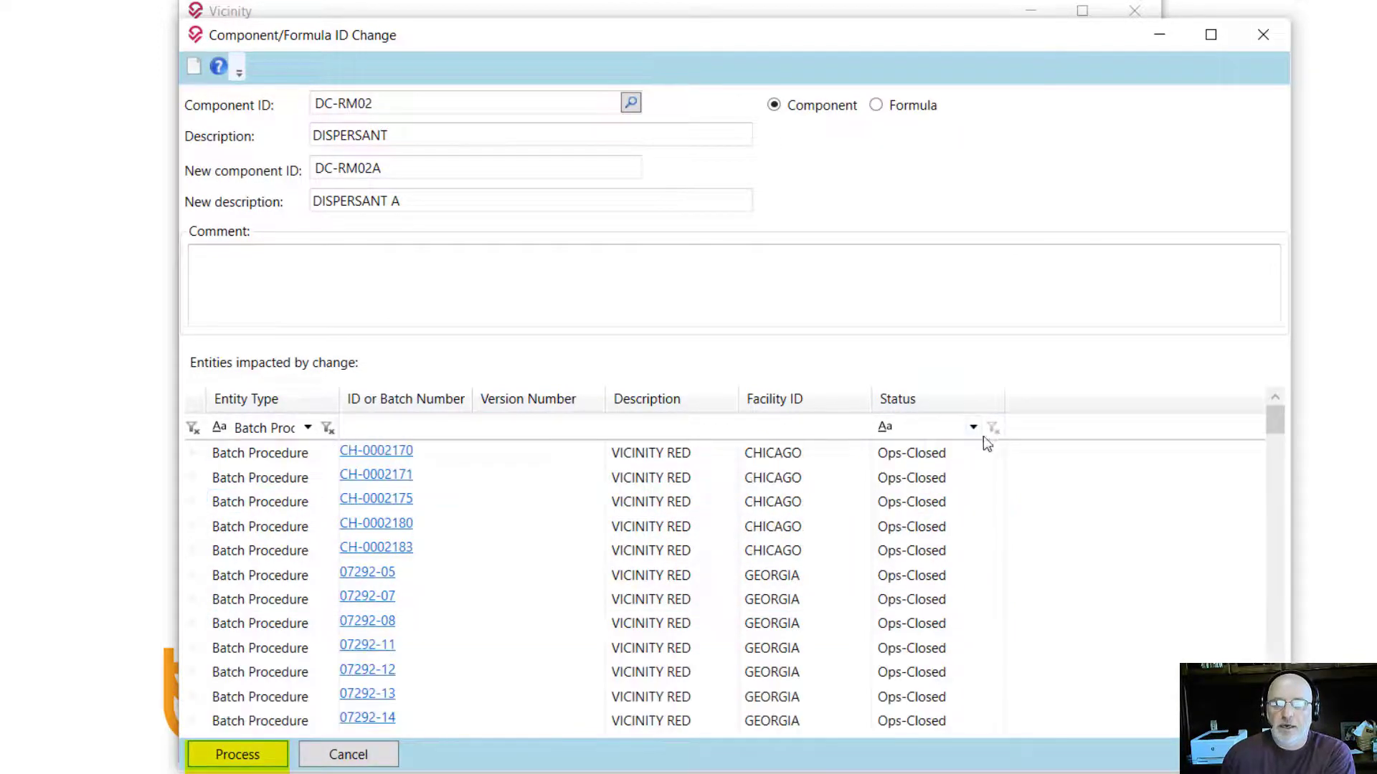
{"action": "left_click", "coordinate": [327, 428]}
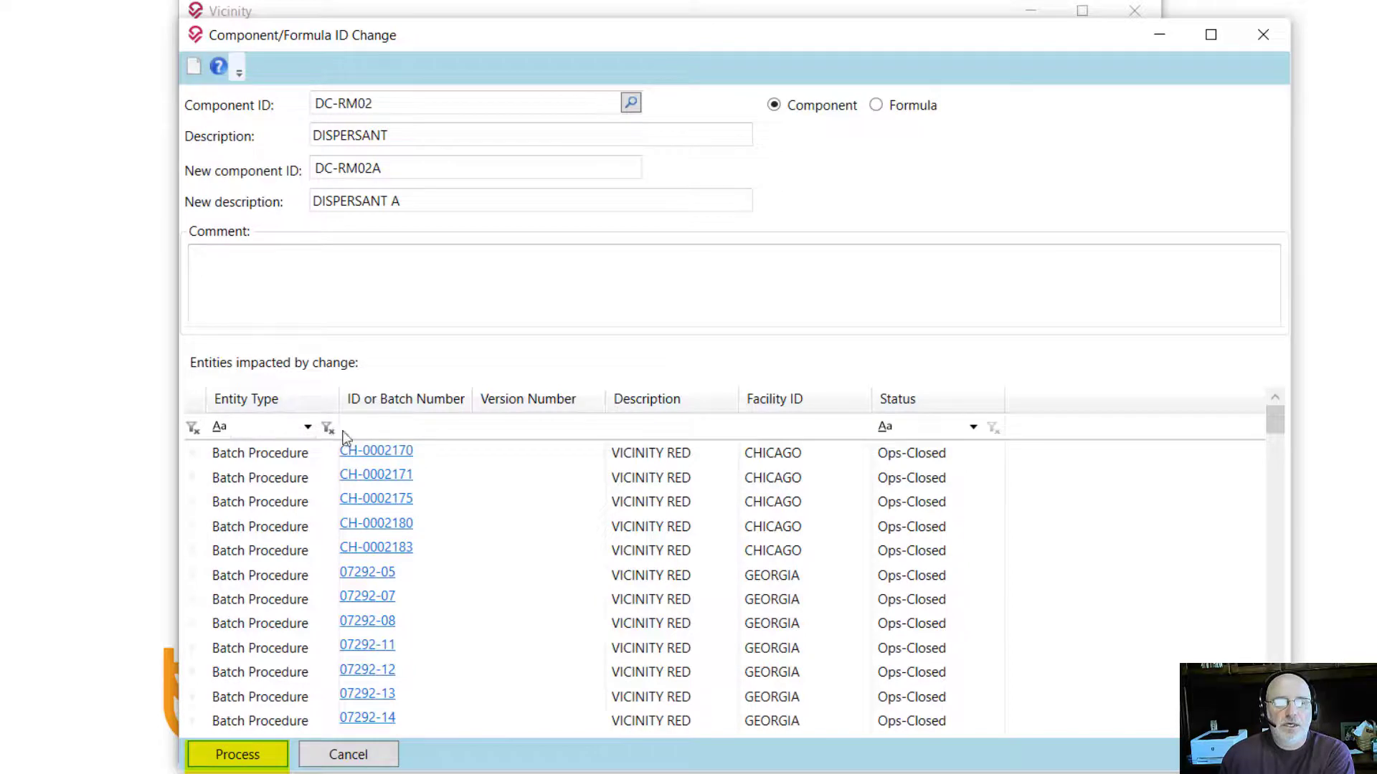
{"action": "left_click", "coordinate": [307, 428]}
{"action": "left_click", "coordinate": [307, 427]}
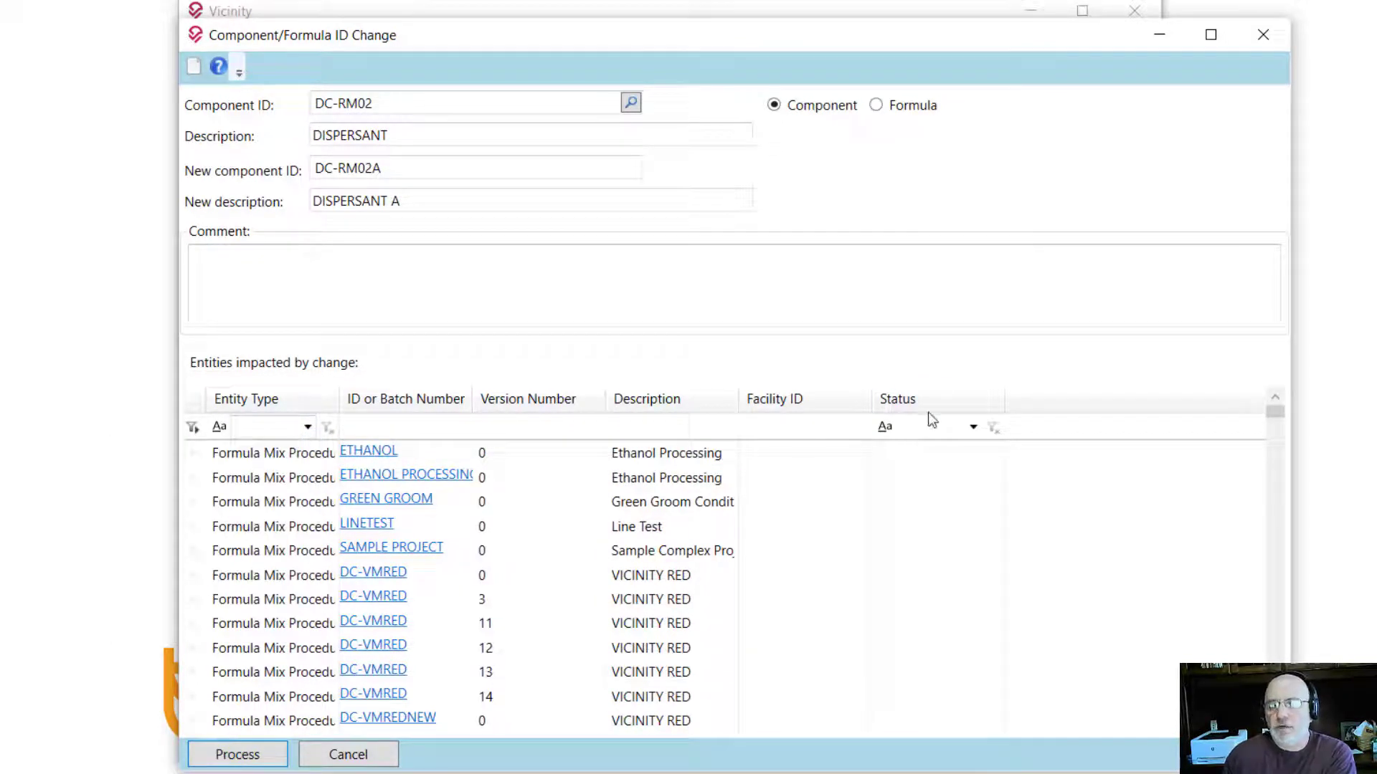
{"action": "left_click", "coordinate": [886, 429]}
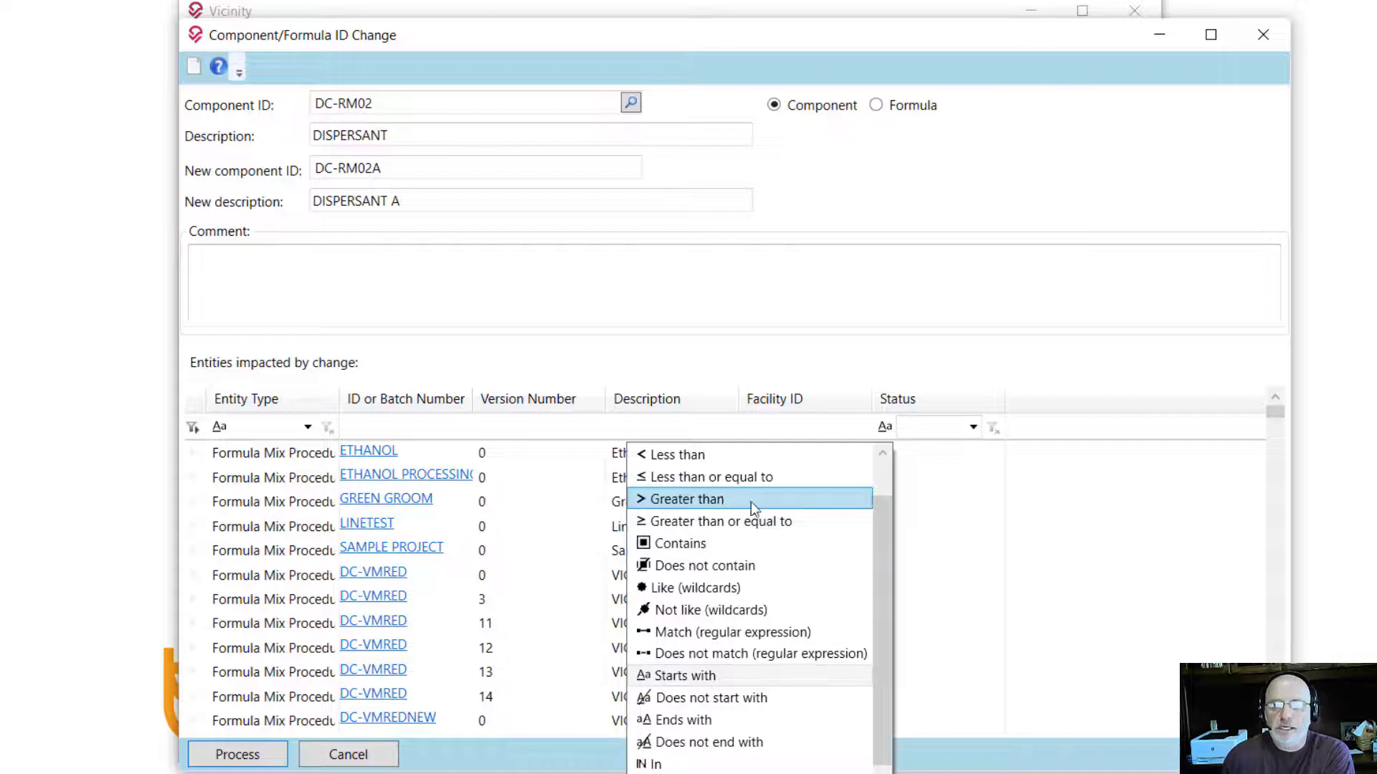
{"action": "left_click", "coordinate": [1085, 528]}
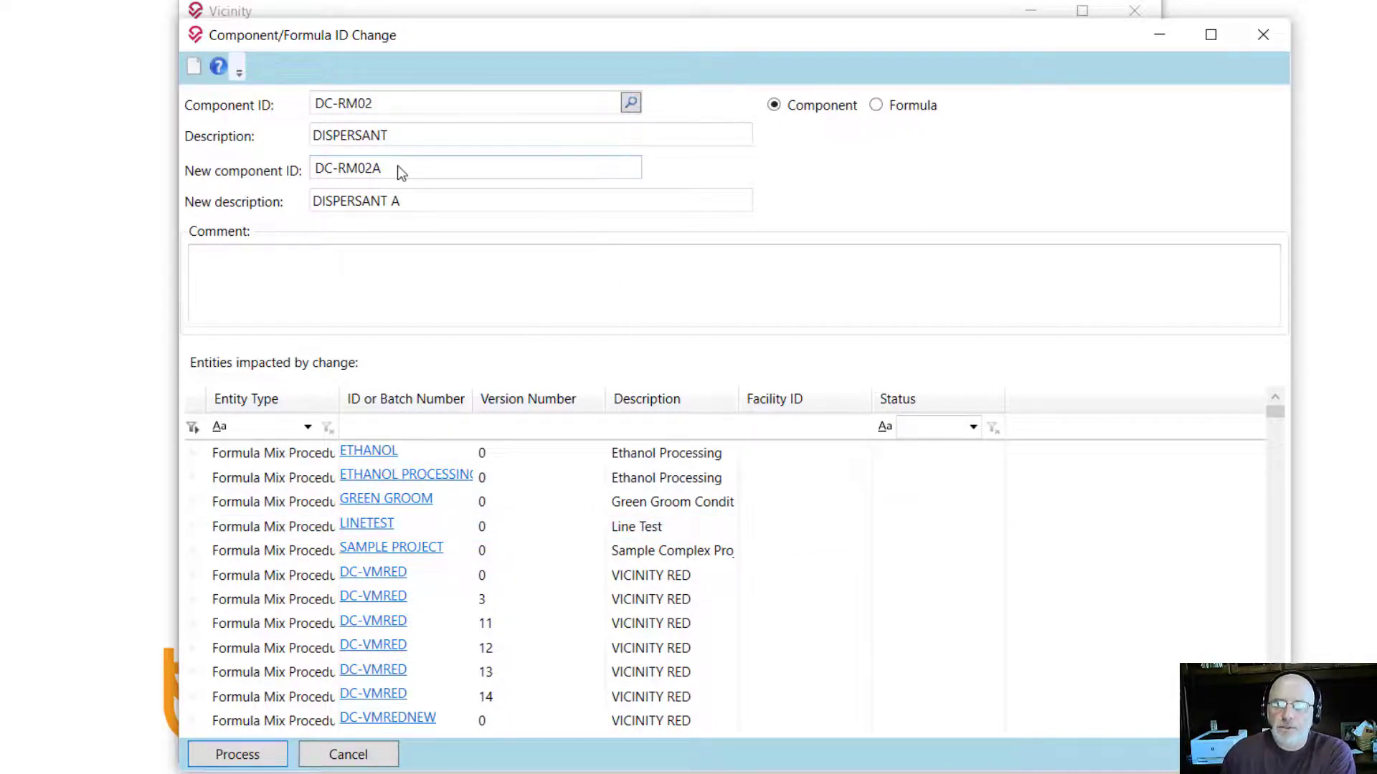
Step: Switch to Formula mode and load formula DC-VMRED (VICINITY RED, version 14)
{"action": "left_click", "coordinate": [905, 109]}
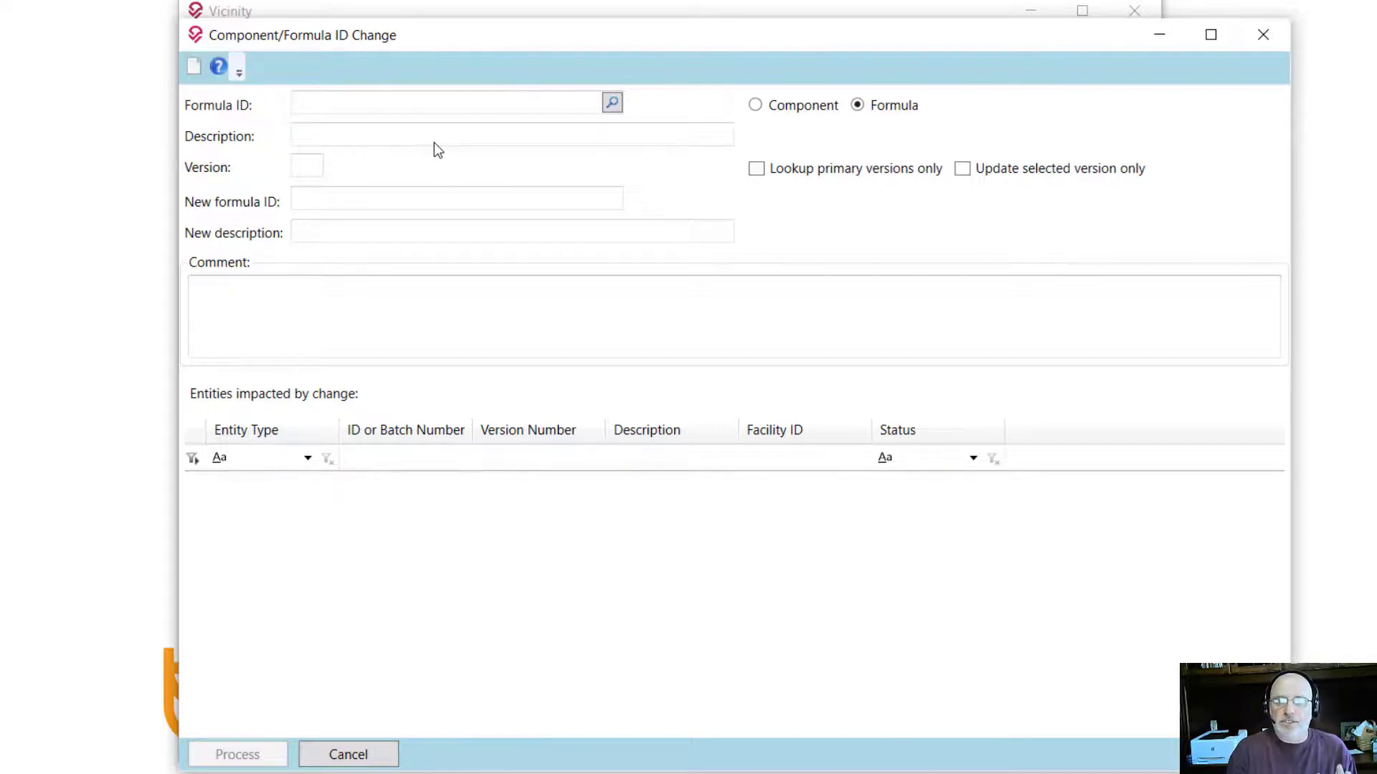
{"action": "type", "text": "DC-RM"}
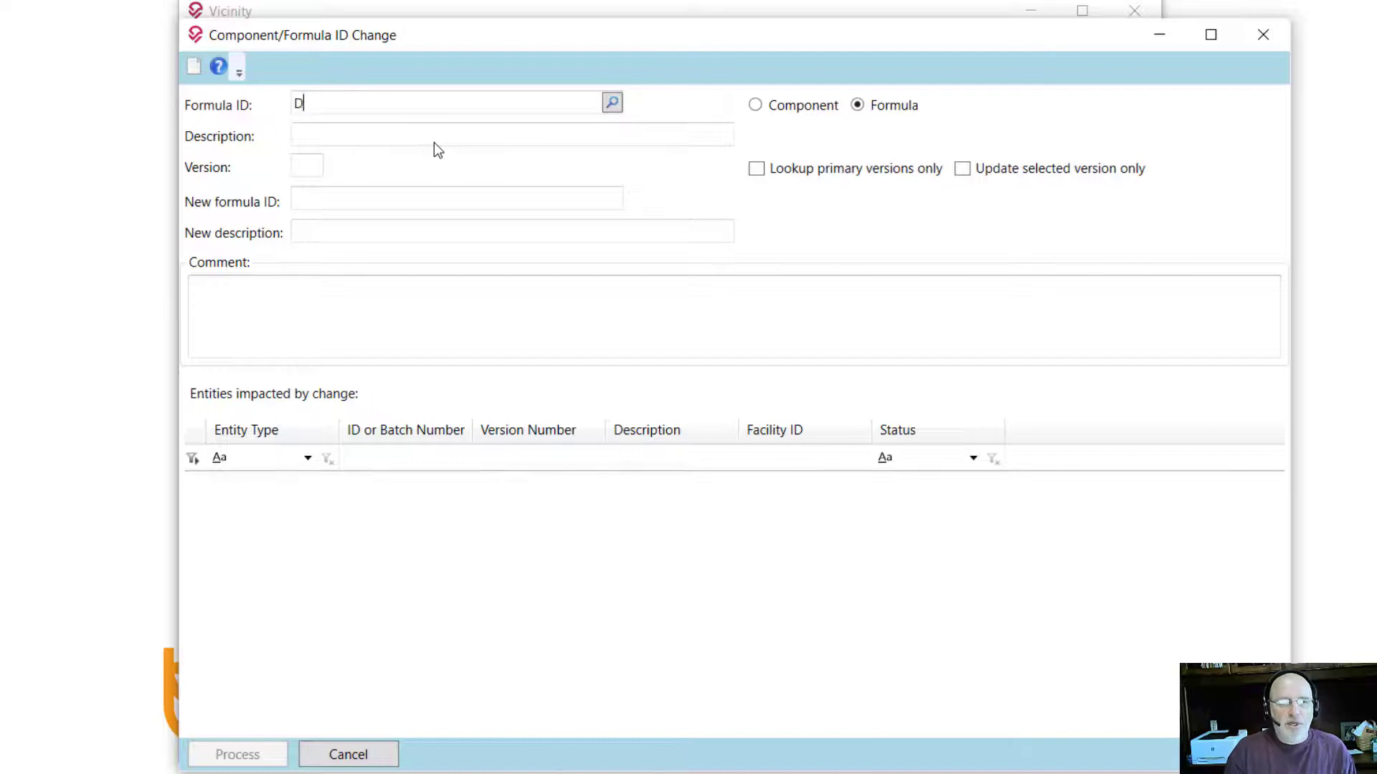
{"action": "key", "text": "BackSpace"}
{"action": "key", "text": "BackSpace"}
{"action": "type", "text": "VMRED"}
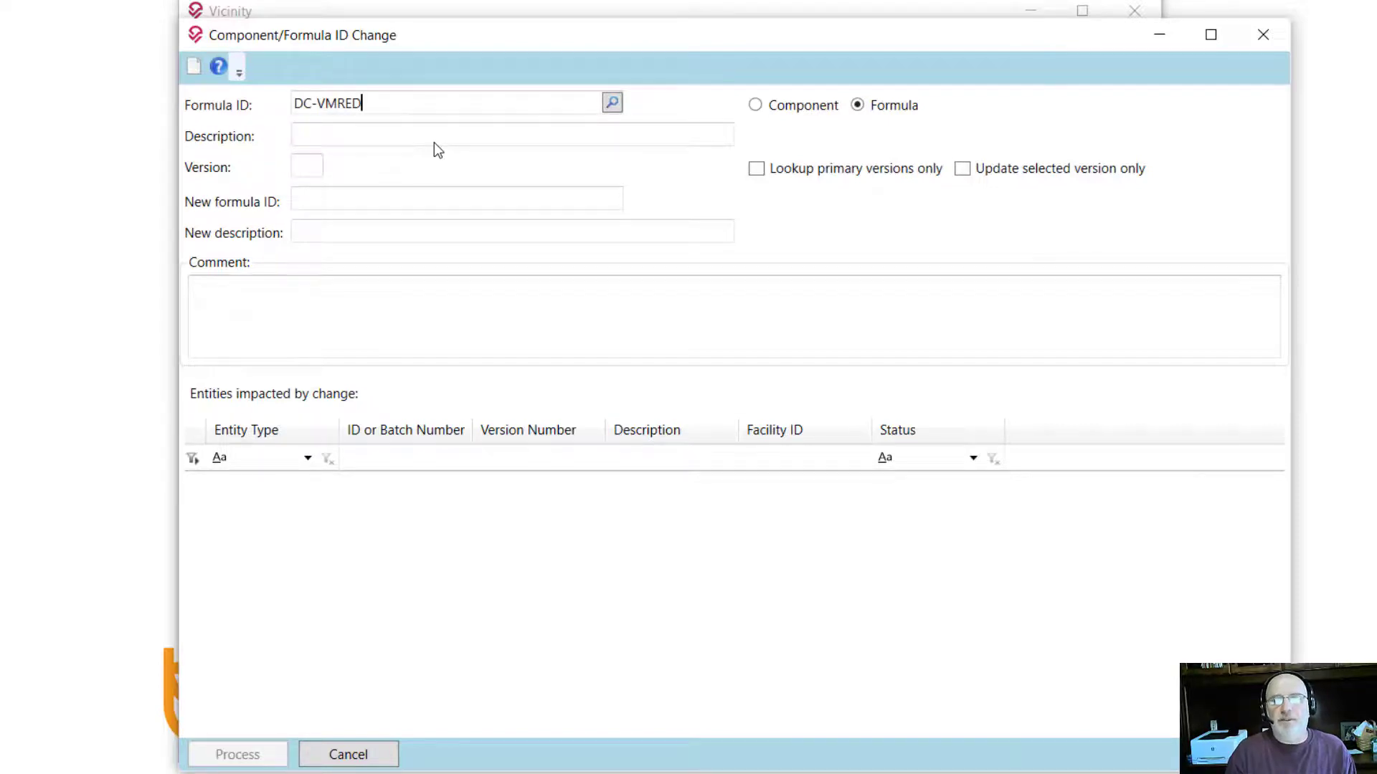
{"action": "key", "text": "Tab"}
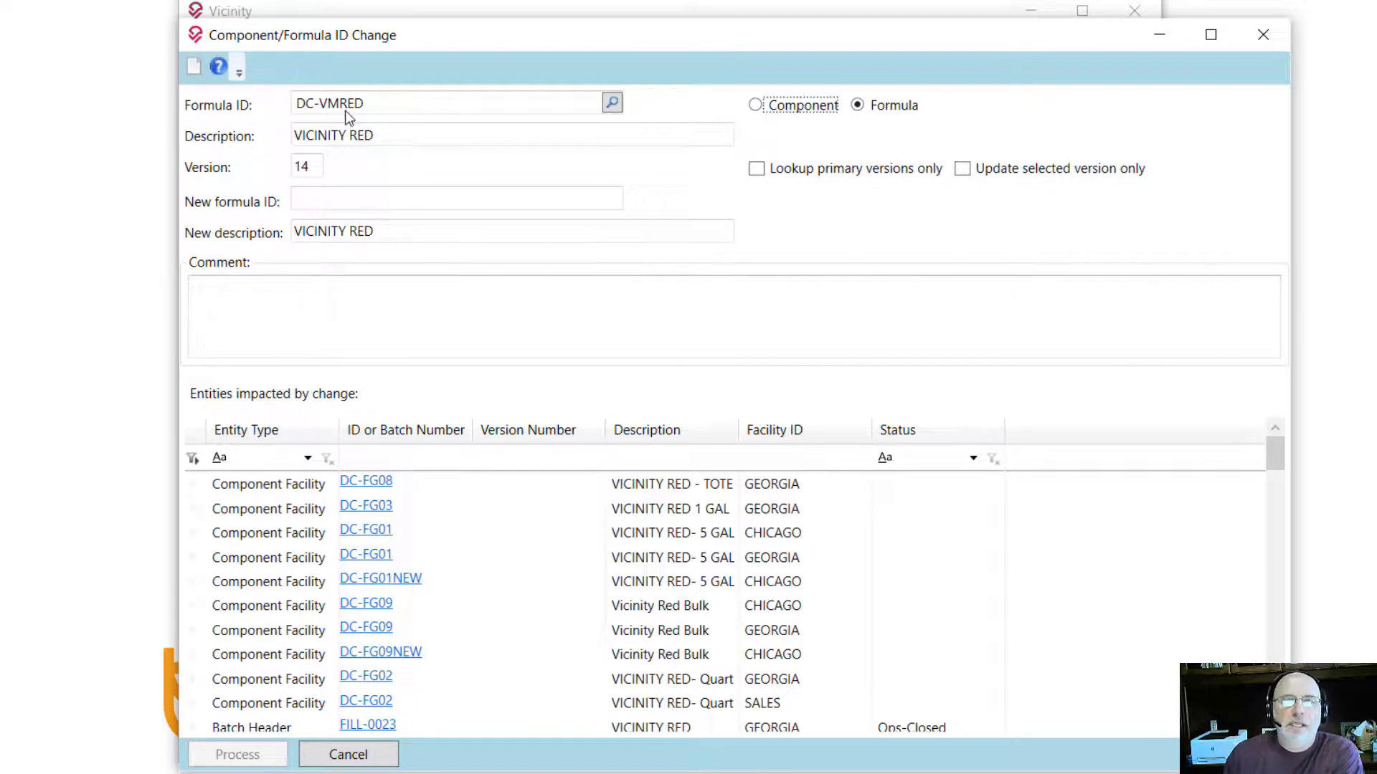
Step: Enter DC-VMREDA as the new formula ID and select the DC-FG08 component facility row
{"action": "left_click", "coordinate": [349, 198]}
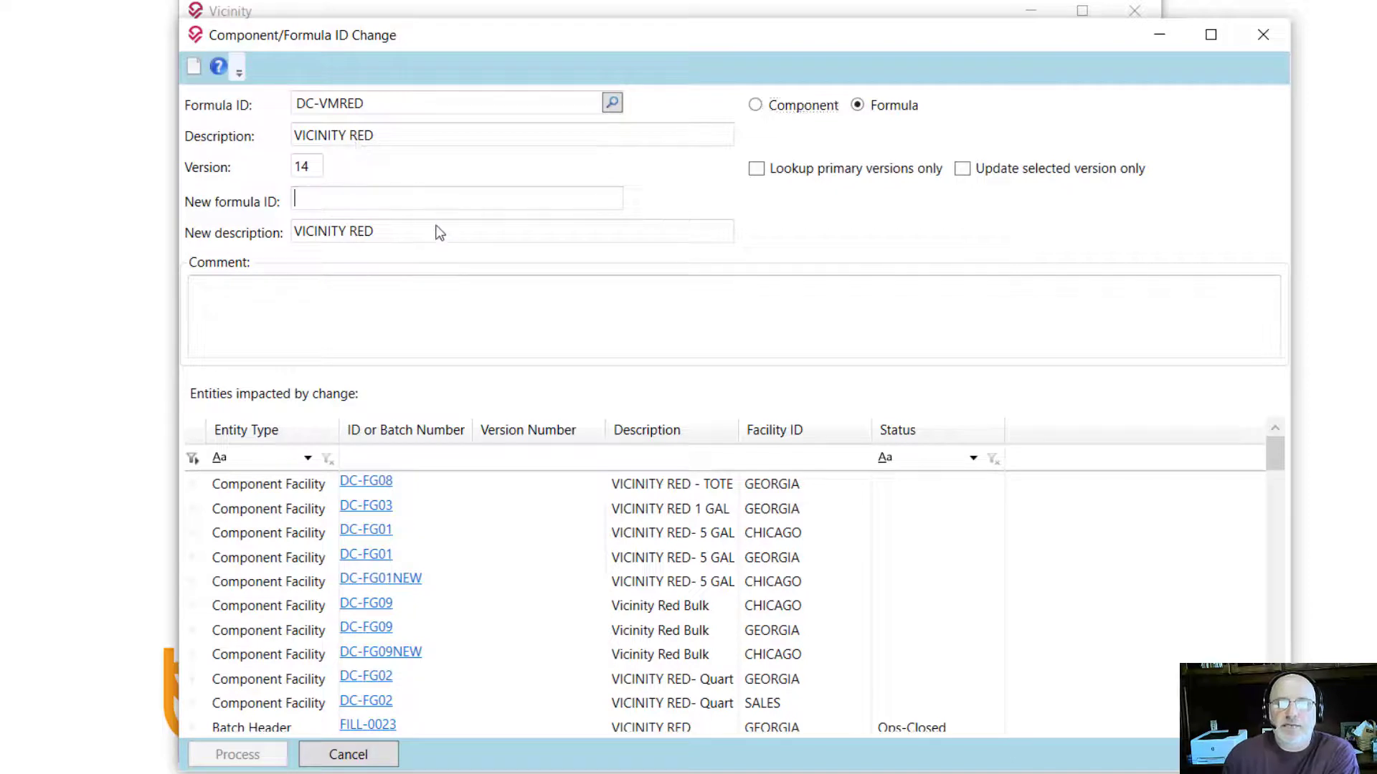
{"action": "type", "text": "DC"}
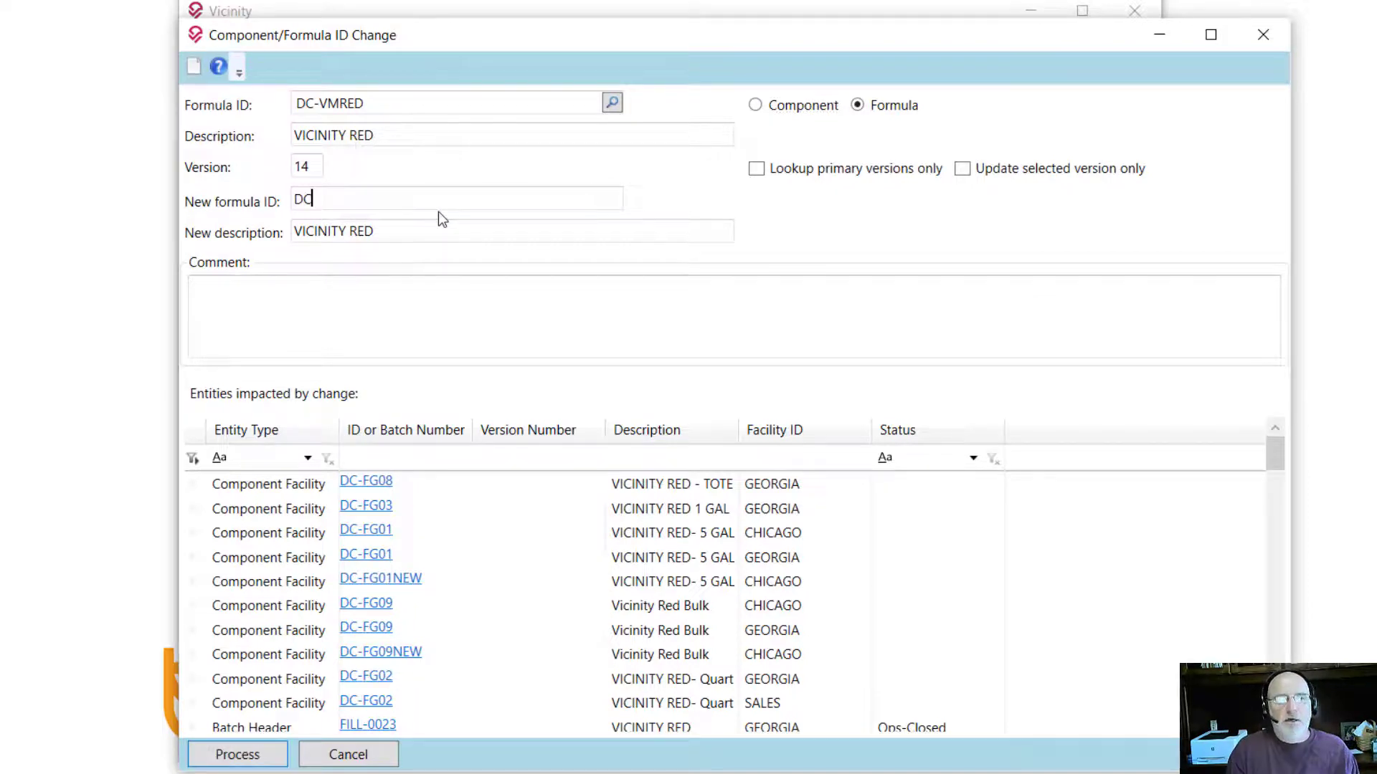
{"action": "type", "text": "-VMREDA"}
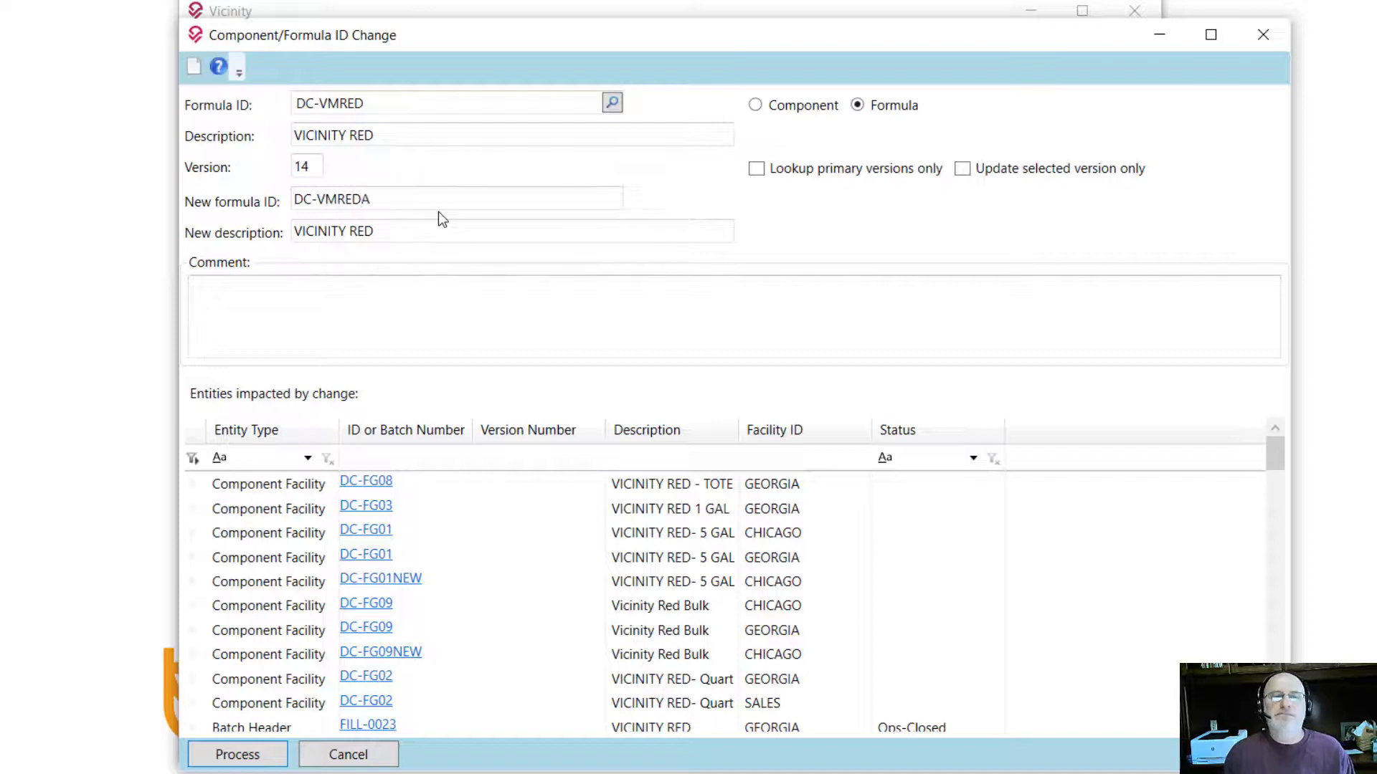
{"action": "key", "text": "Tab"}
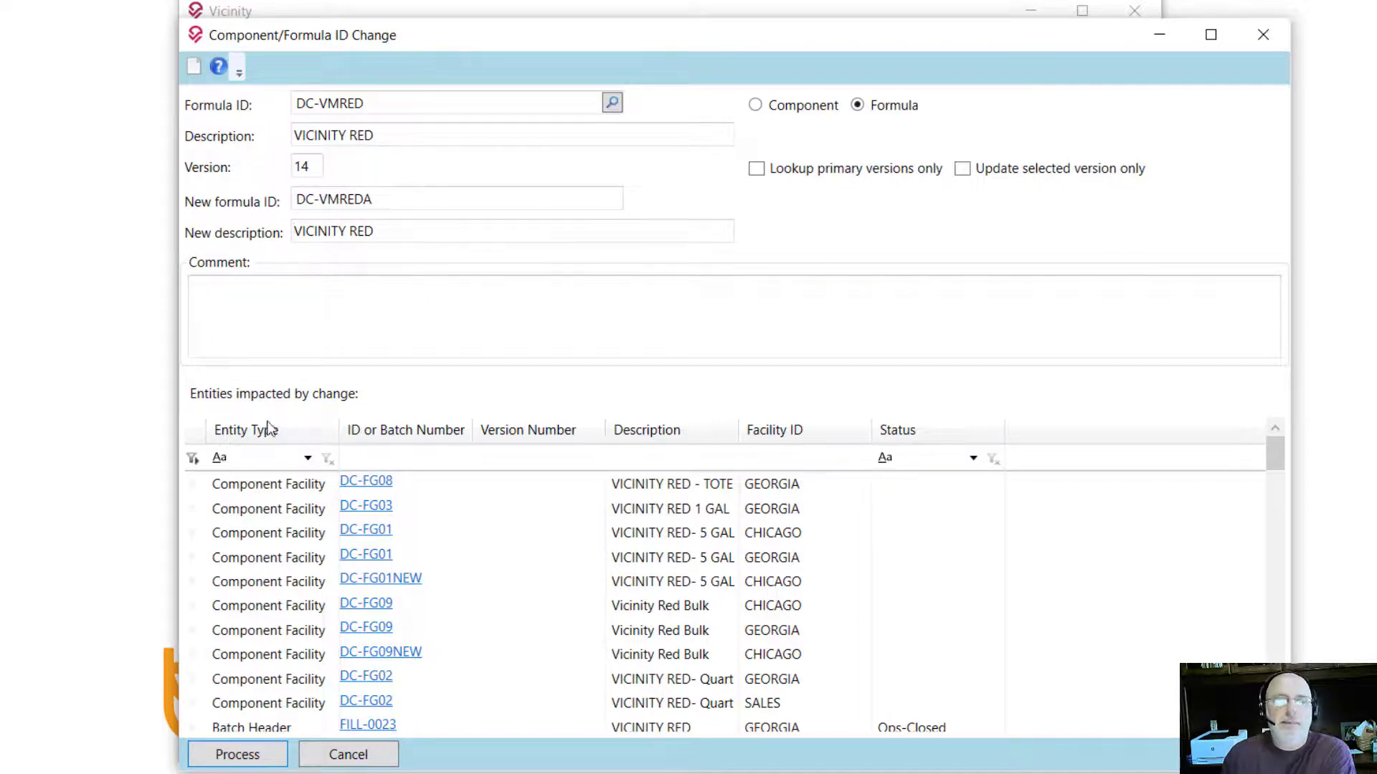
{"action": "left_click", "coordinate": [305, 459]}
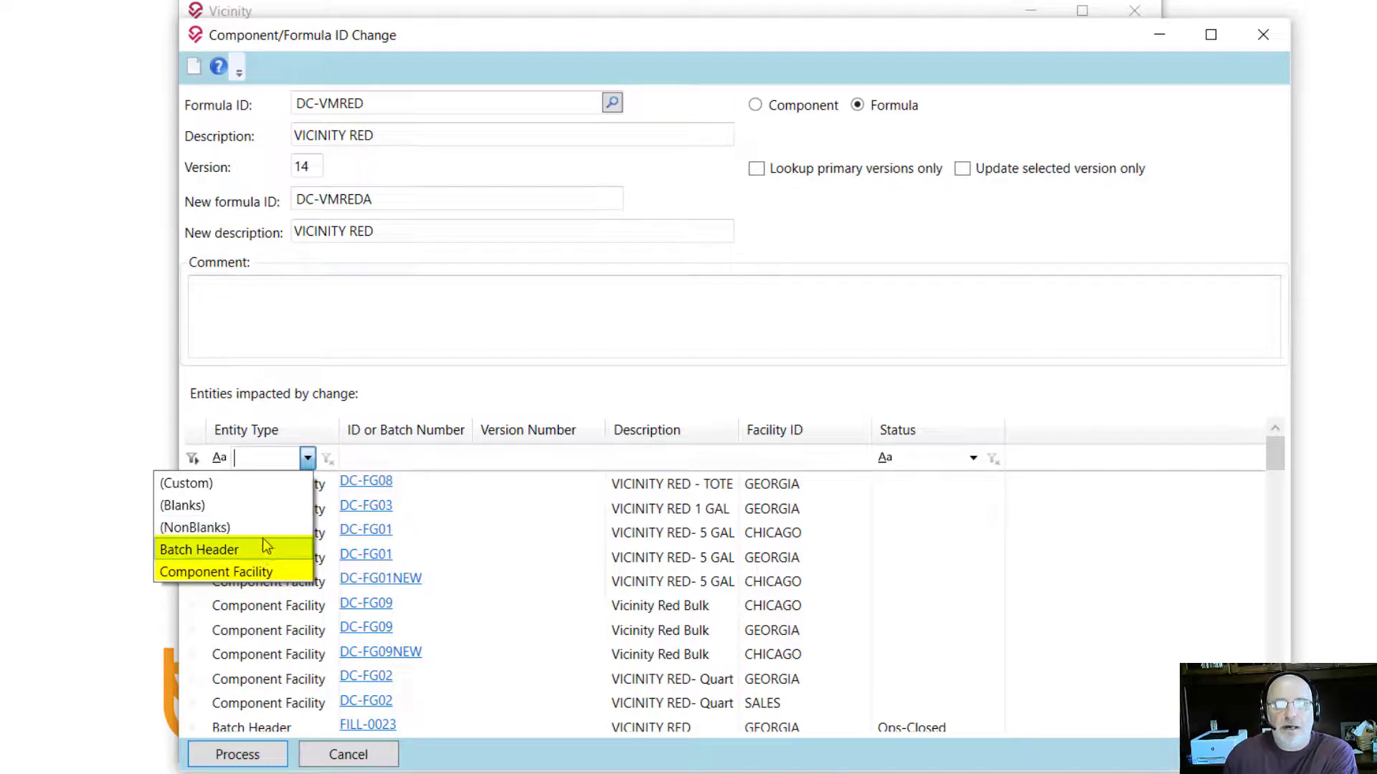
{"action": "left_click", "coordinate": [307, 460]}
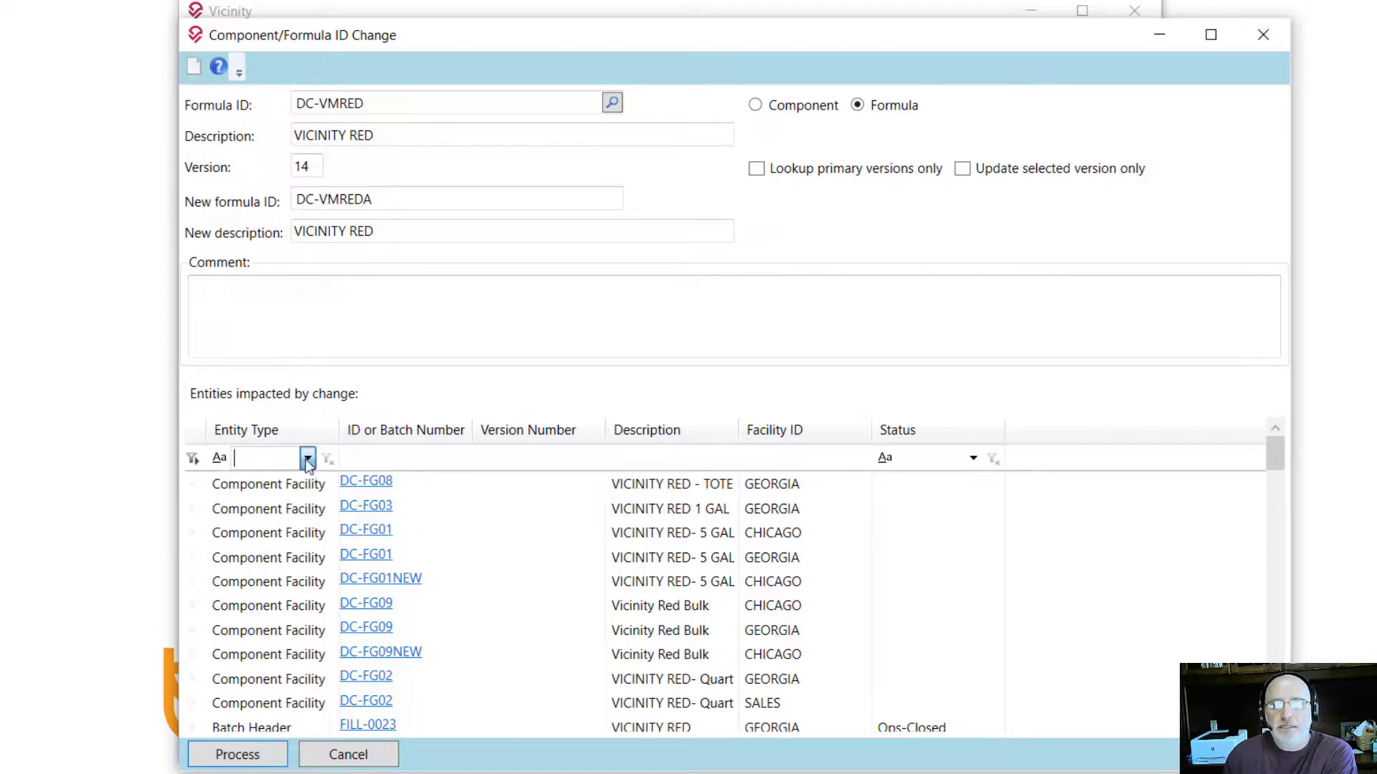
{"action": "left_click", "coordinate": [271, 486]}
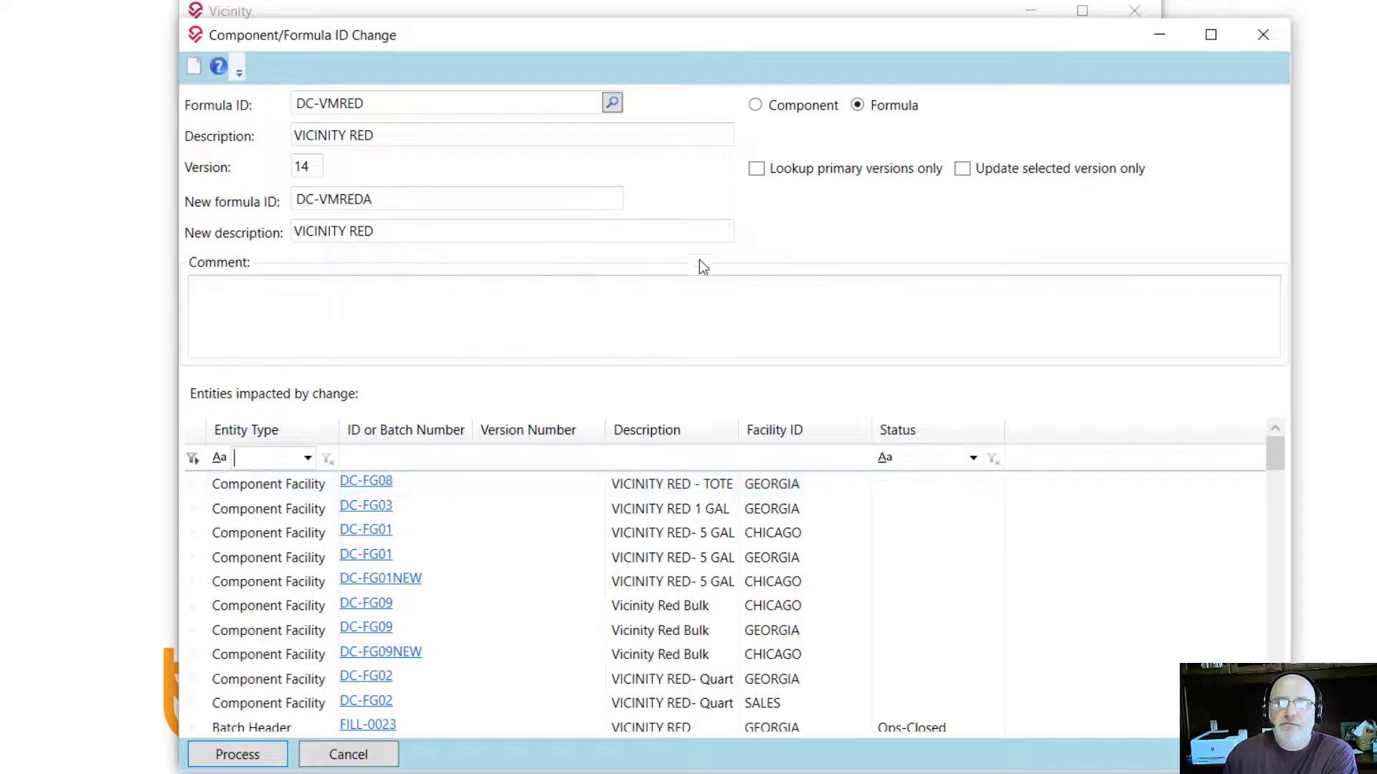
{"action": "left_click", "coordinate": [384, 493]}
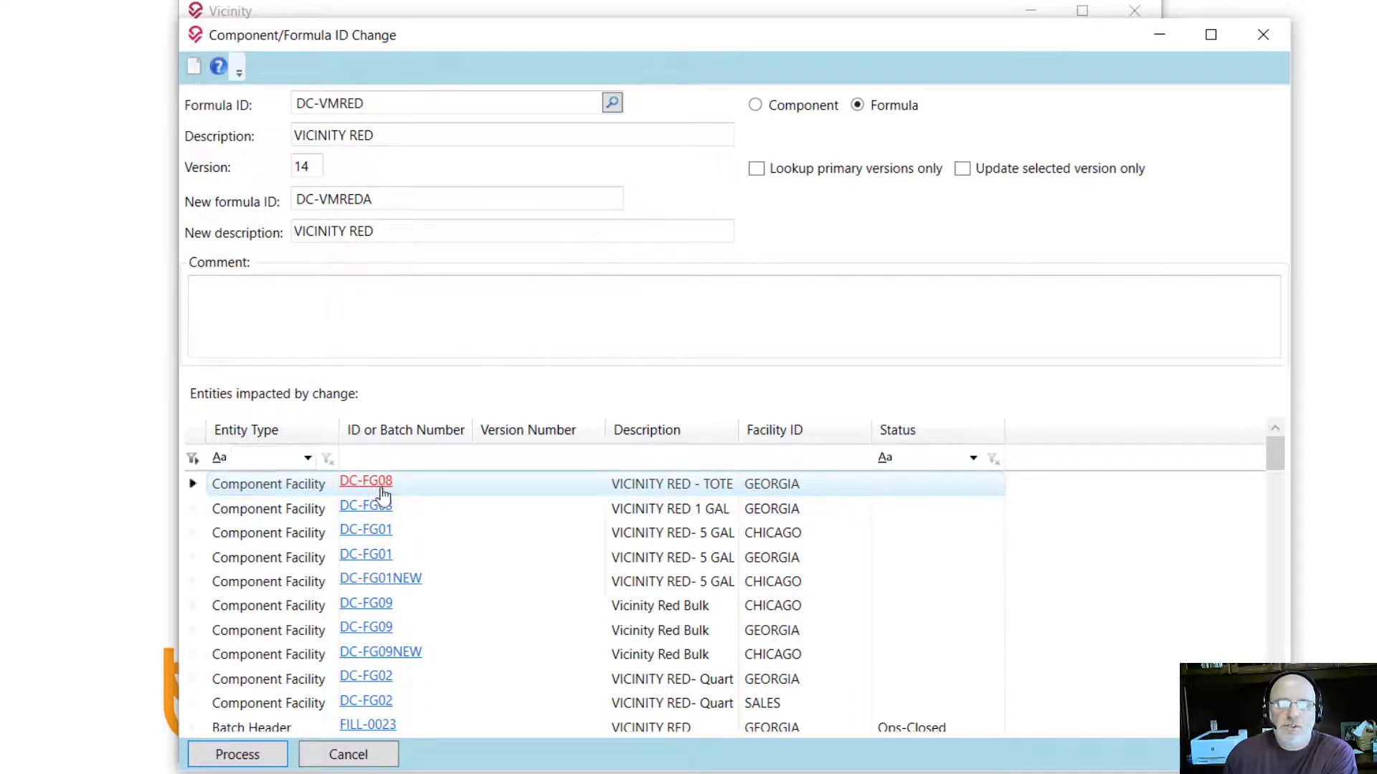
{"action": "left_click", "coordinate": [384, 494]}
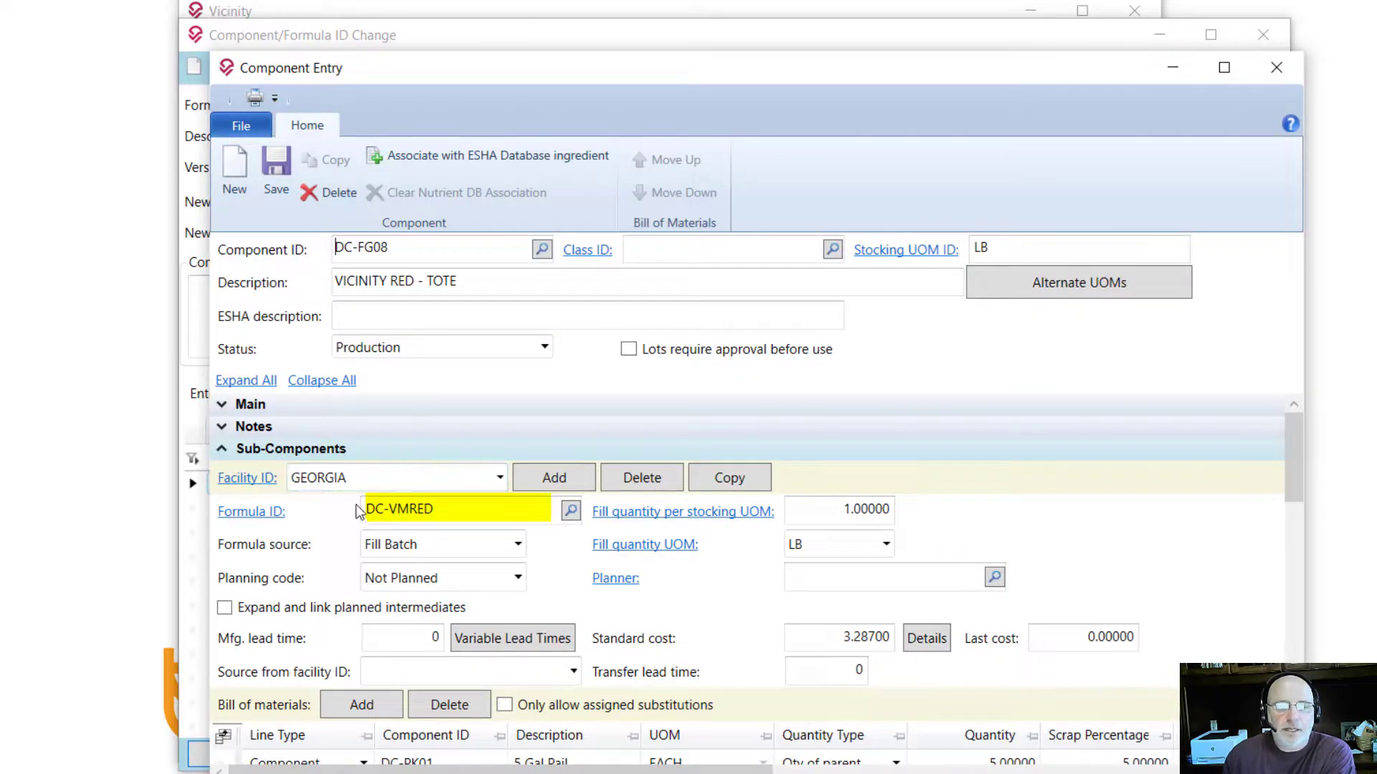
{"action": "left_click_drag", "start_coordinate": [452, 513], "coordinate": [361, 516]}
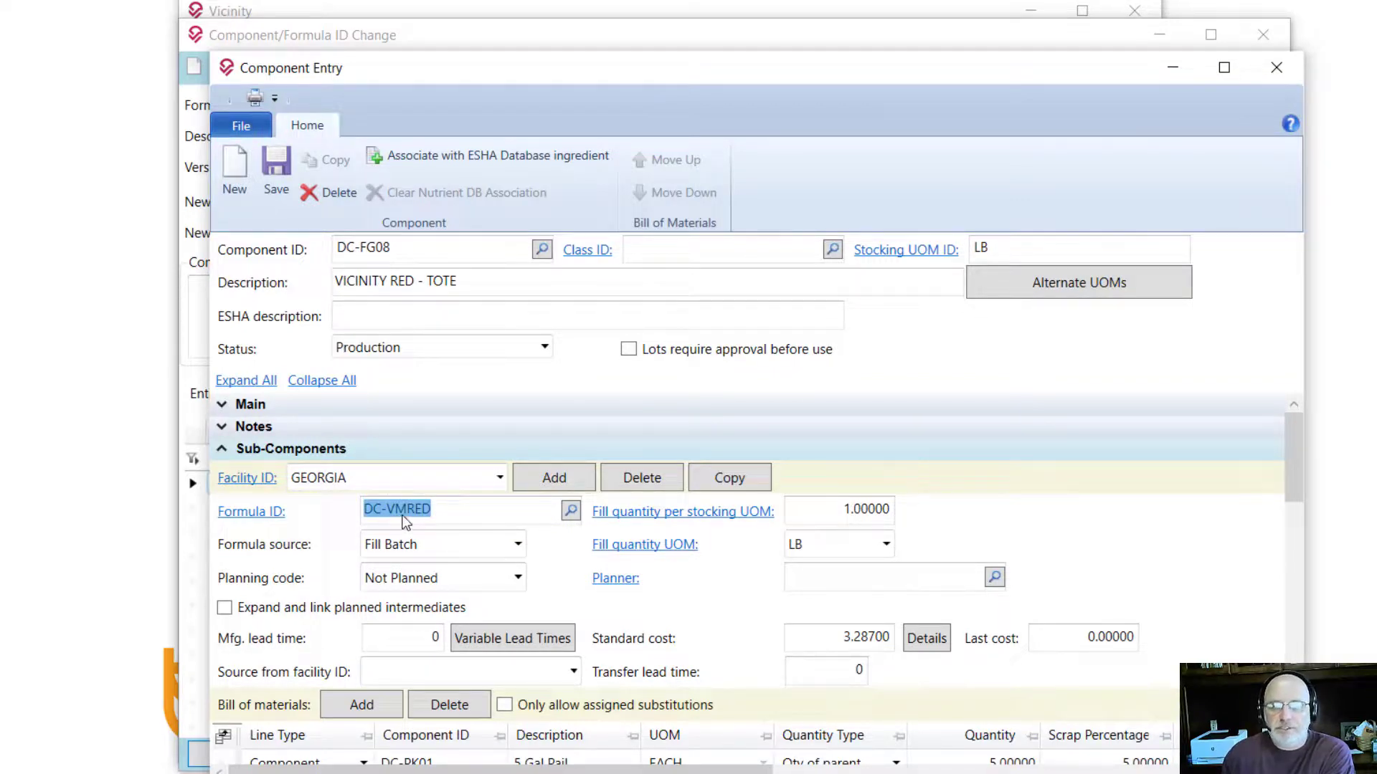
{"action": "left_click", "coordinate": [1278, 69]}
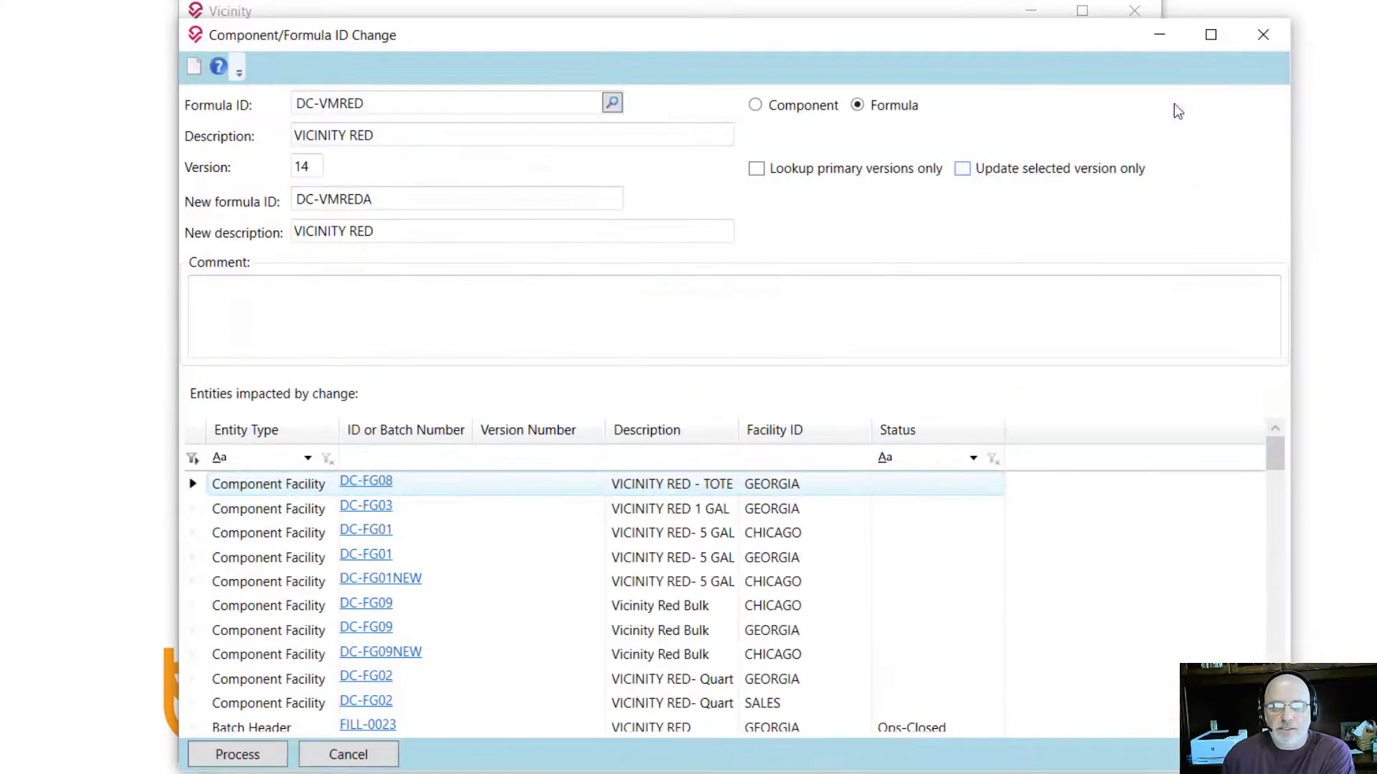
Step: Filter the DC-VMRED impacted entities to Batch Header entries with Released status
{"action": "left_click", "coordinate": [308, 458]}
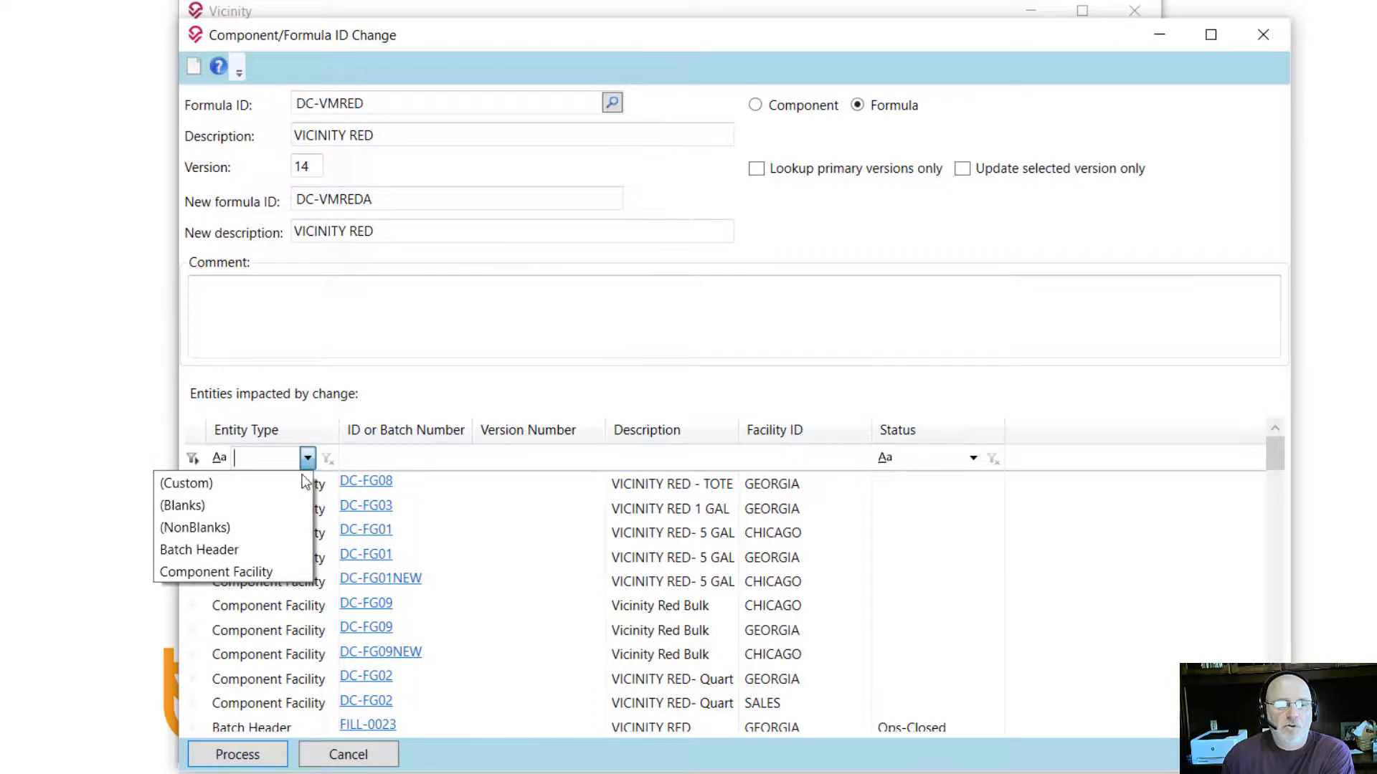
{"action": "left_click", "coordinate": [230, 550]}
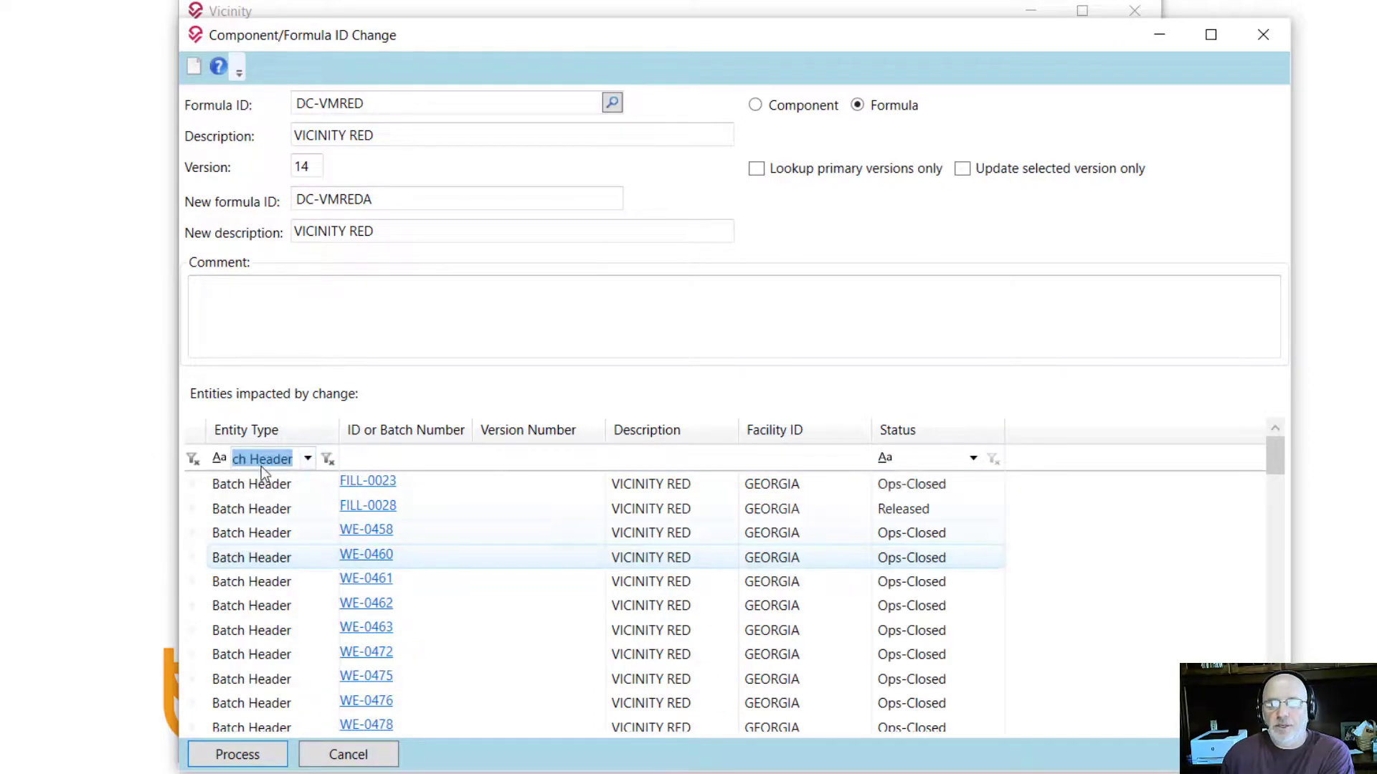
{"action": "left_click", "coordinate": [972, 459]}
{"action": "left_click", "coordinate": [859, 594]}
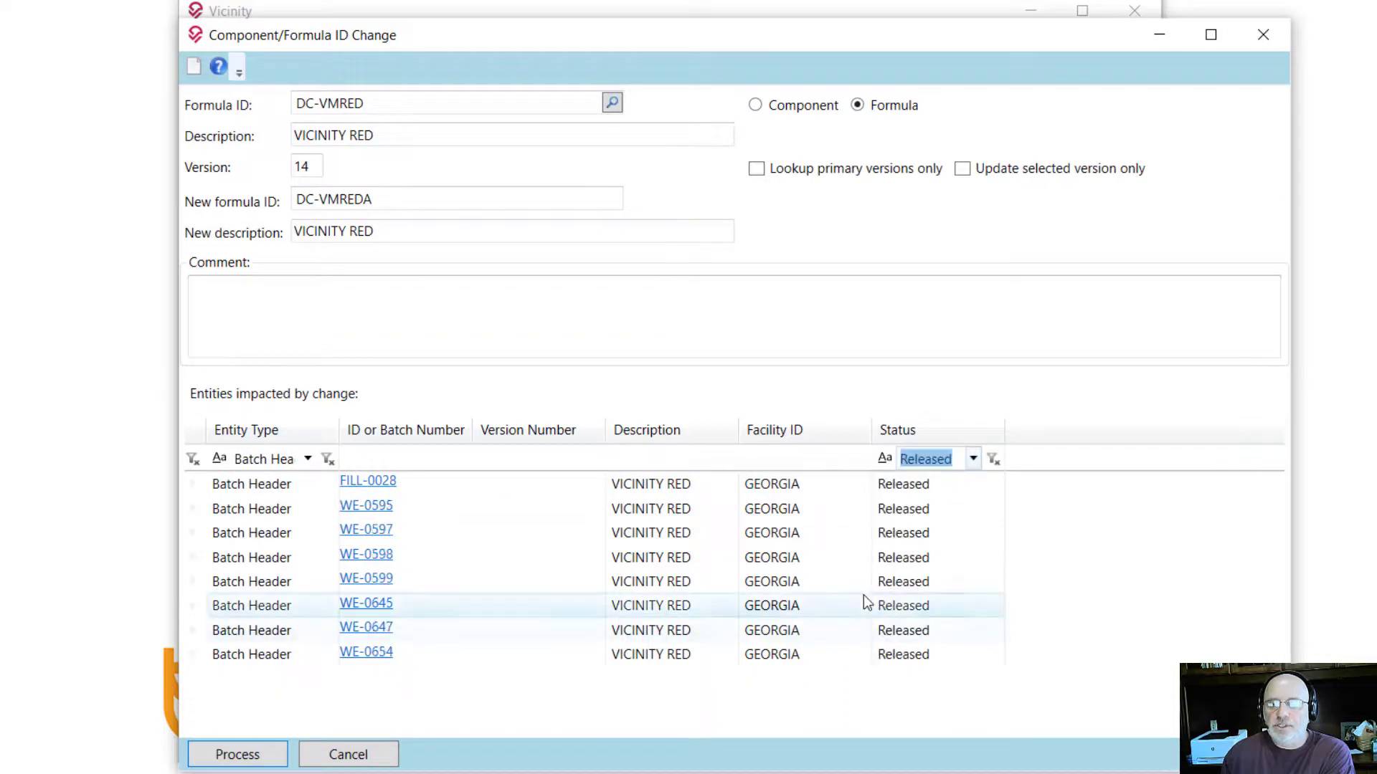